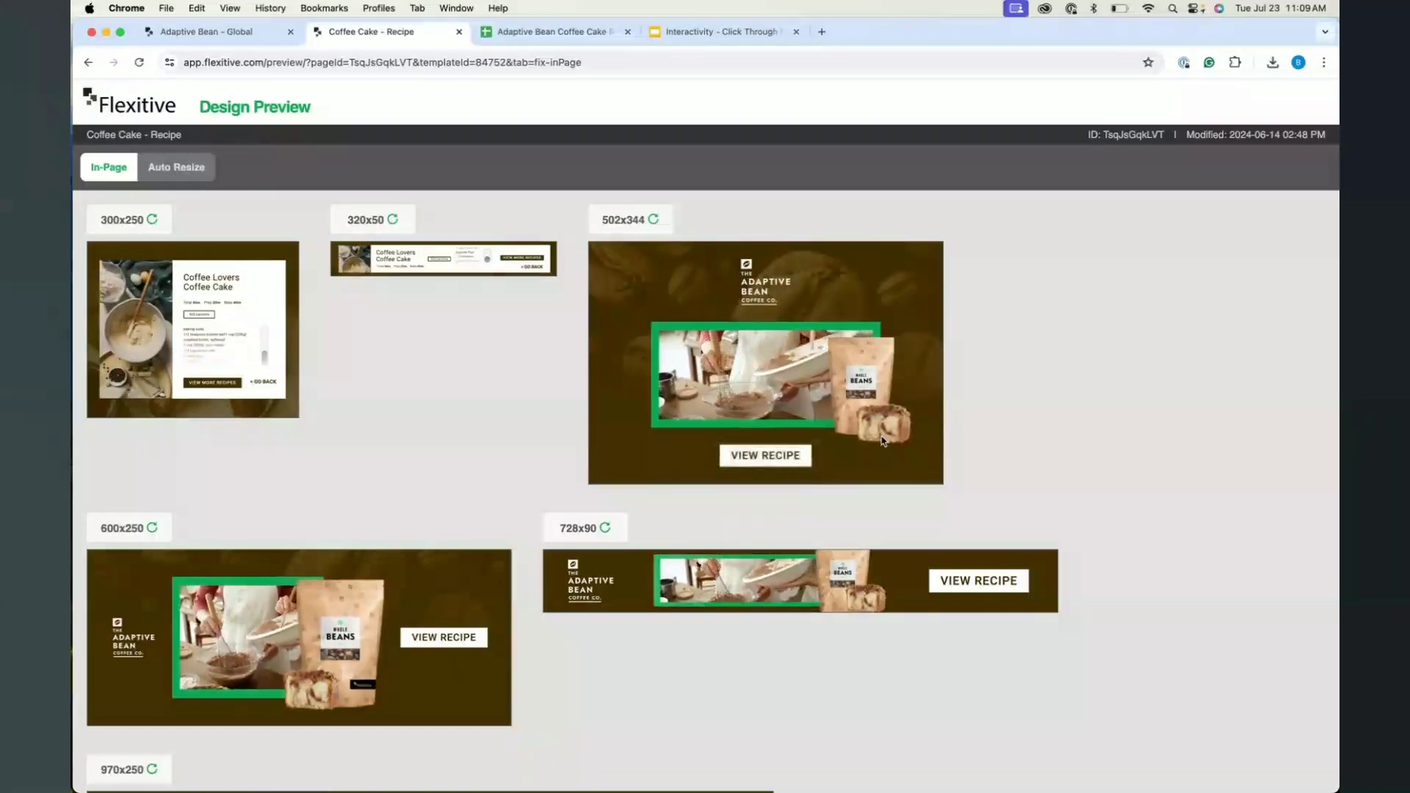
Step: Test the background click-through of the 300x250 Coffee Cake - Recipe preview and close the page it opens
click(222, 390)
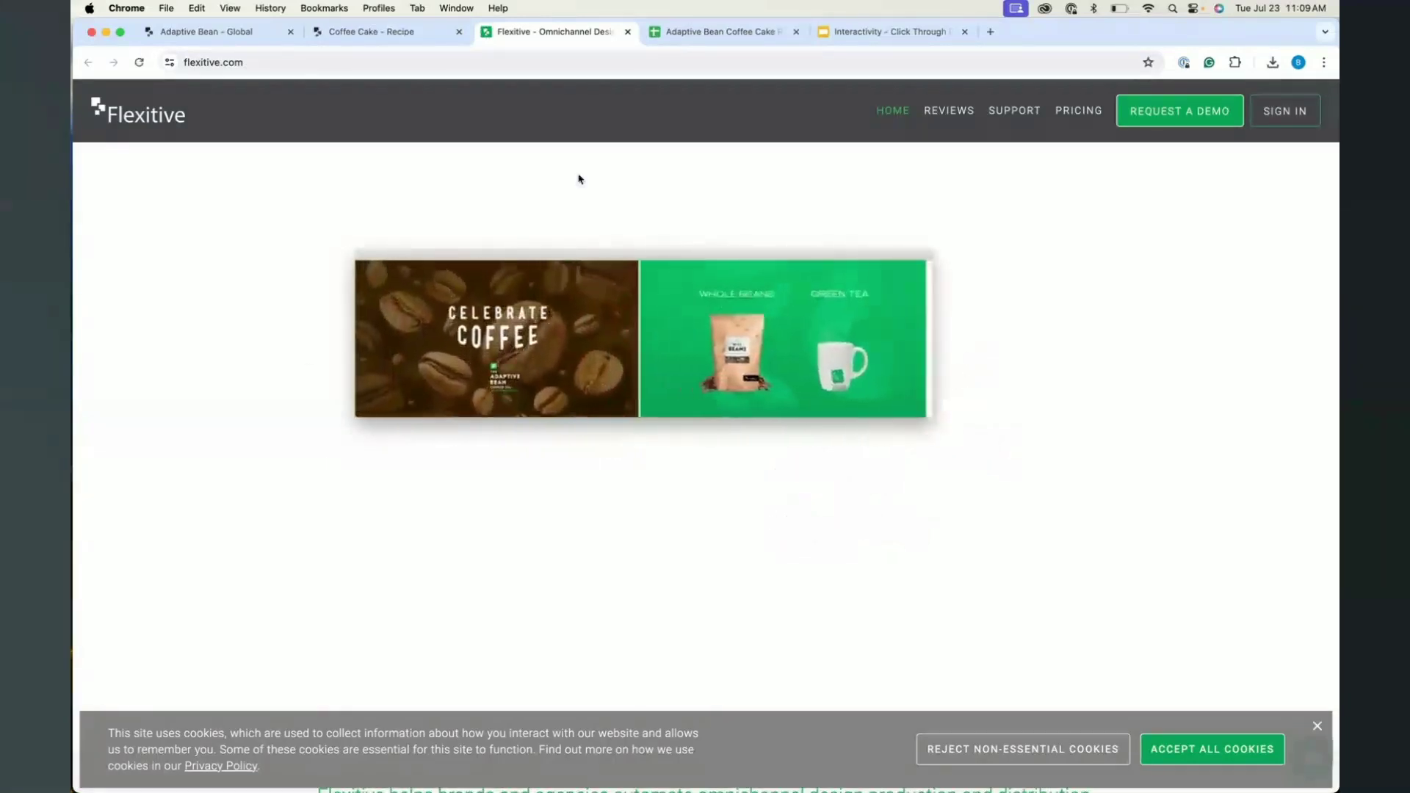
click(628, 32)
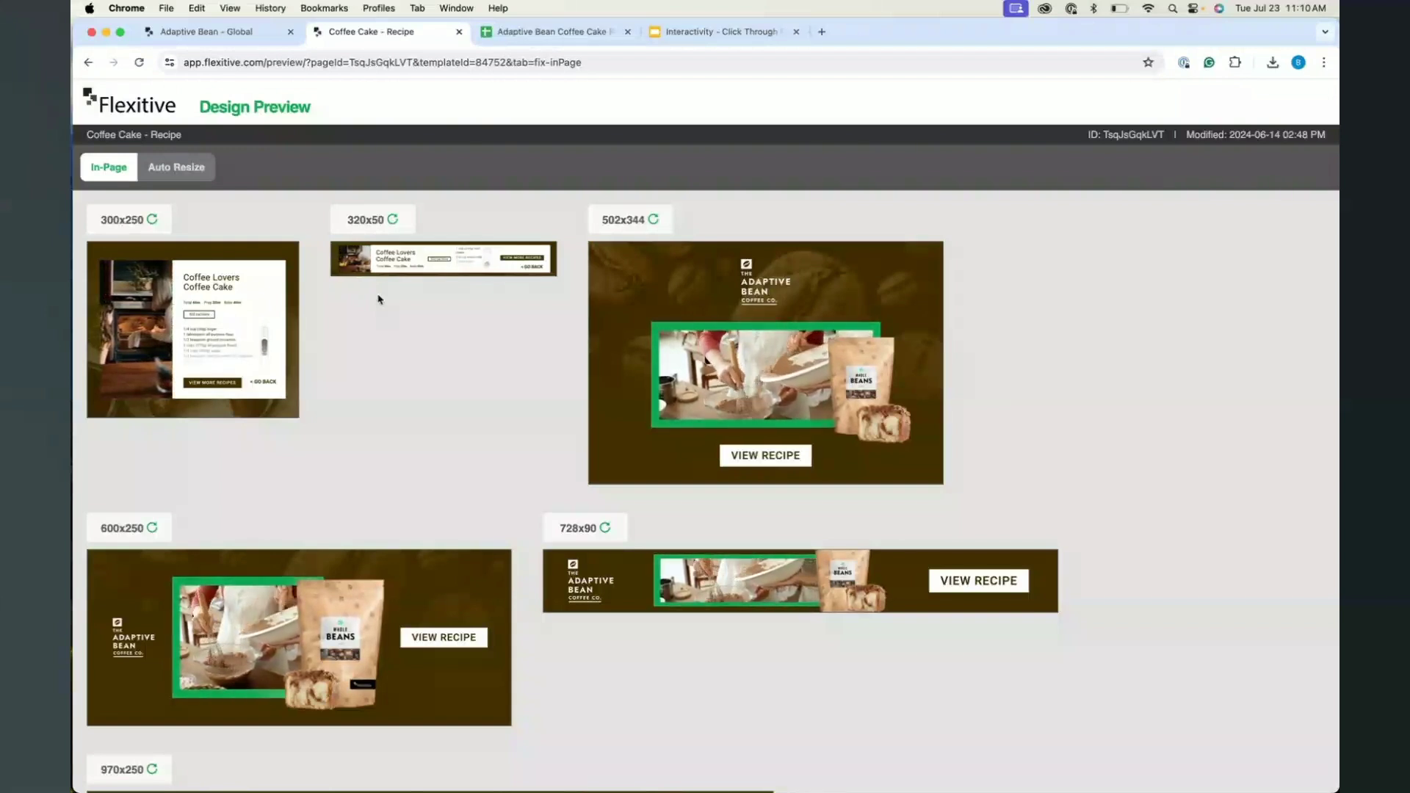
Step: Go to the Adaptive Bean - Global workspace and review the preview sizes of Adaptive Bean Coffee Cake Recipe (1)
key(ctrl+shift+Tab)
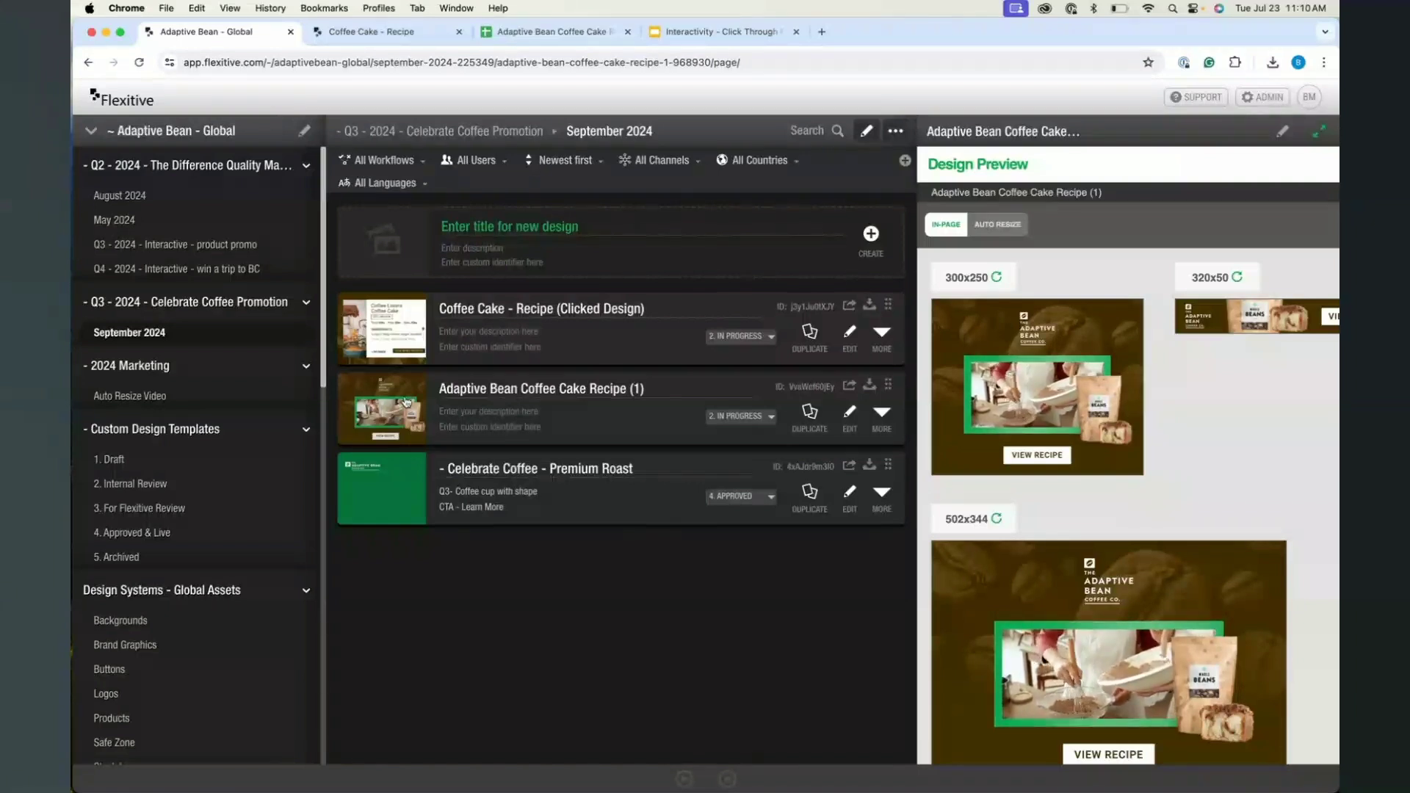
click(406, 339)
click(400, 394)
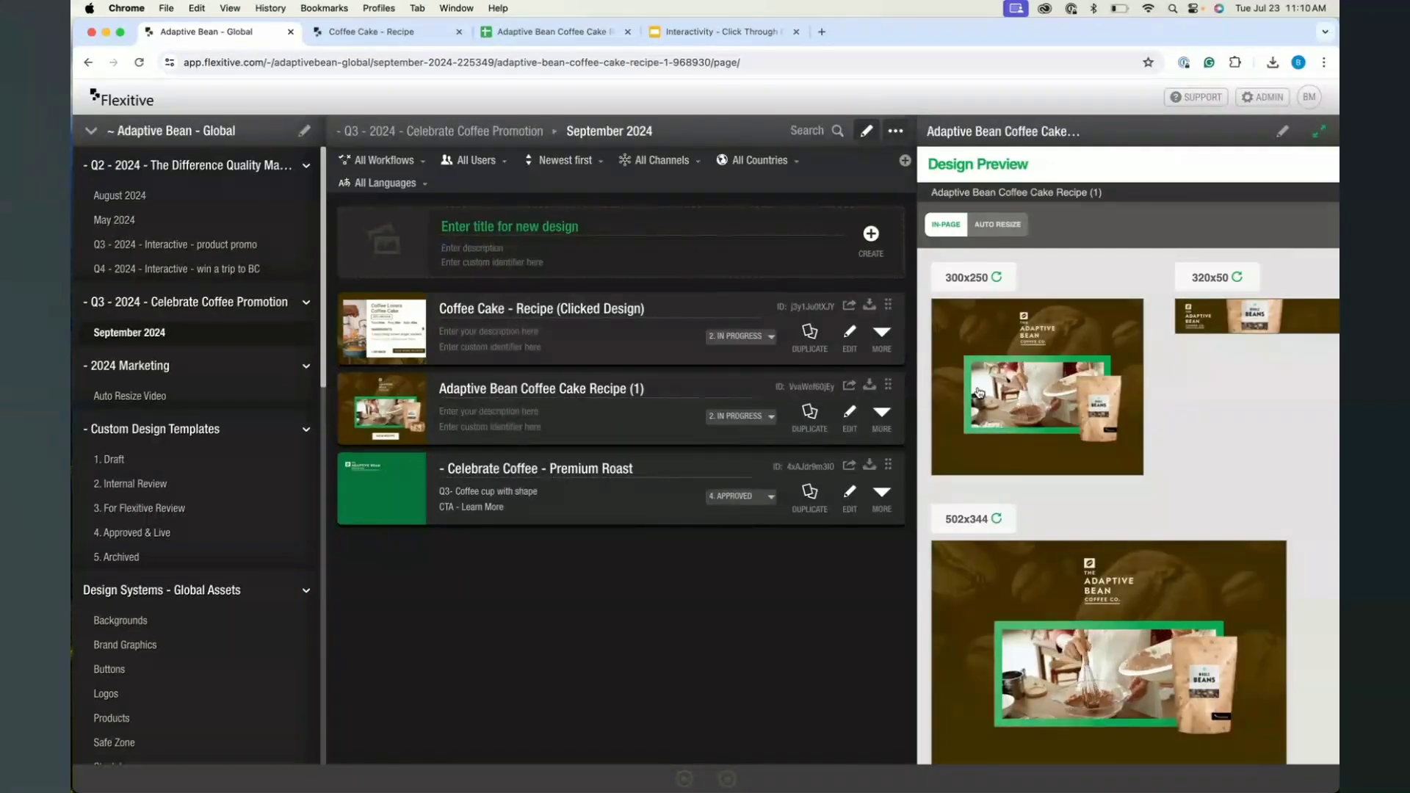
scroll(969, 389, down, 2)
scroll(978, 392, down, 5)
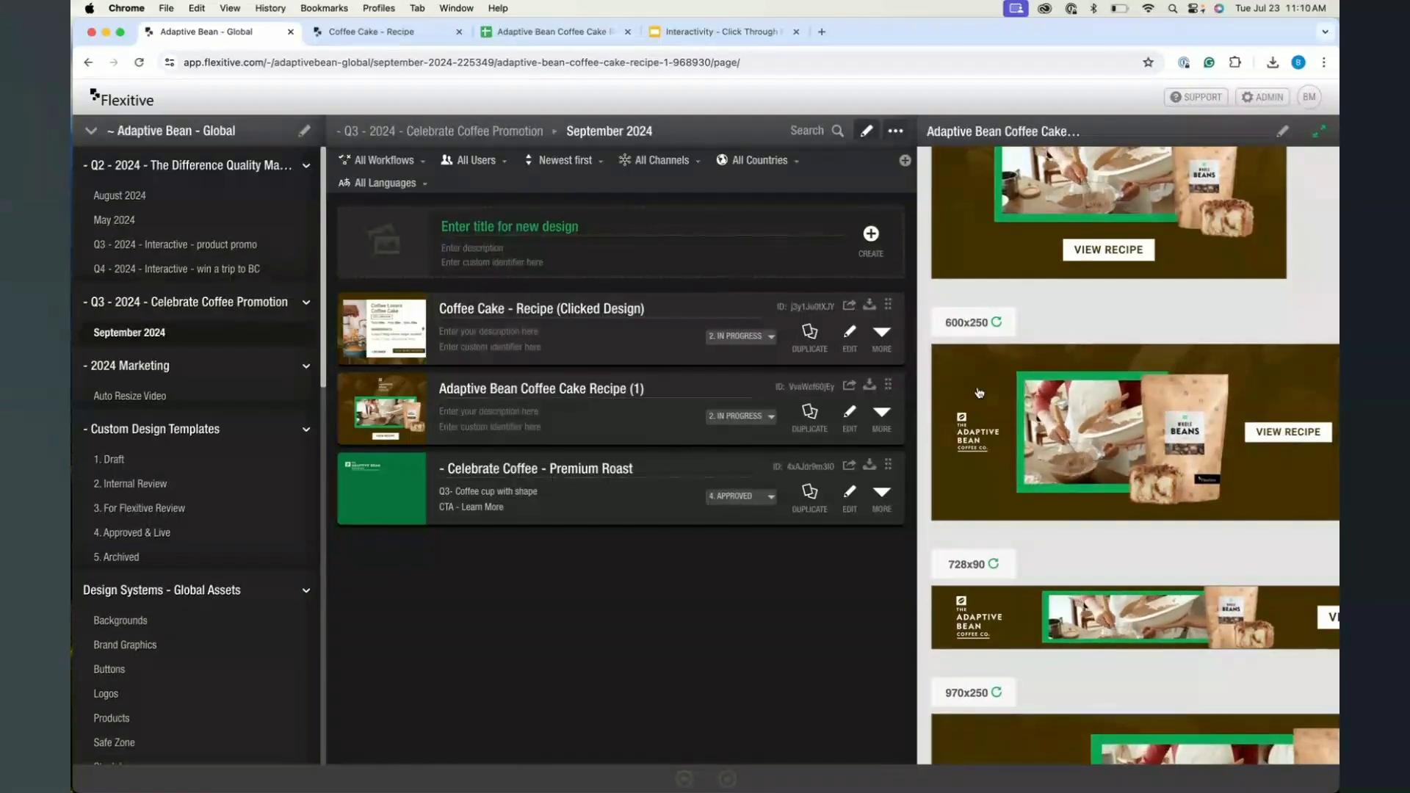
scroll(979, 393, up, 5)
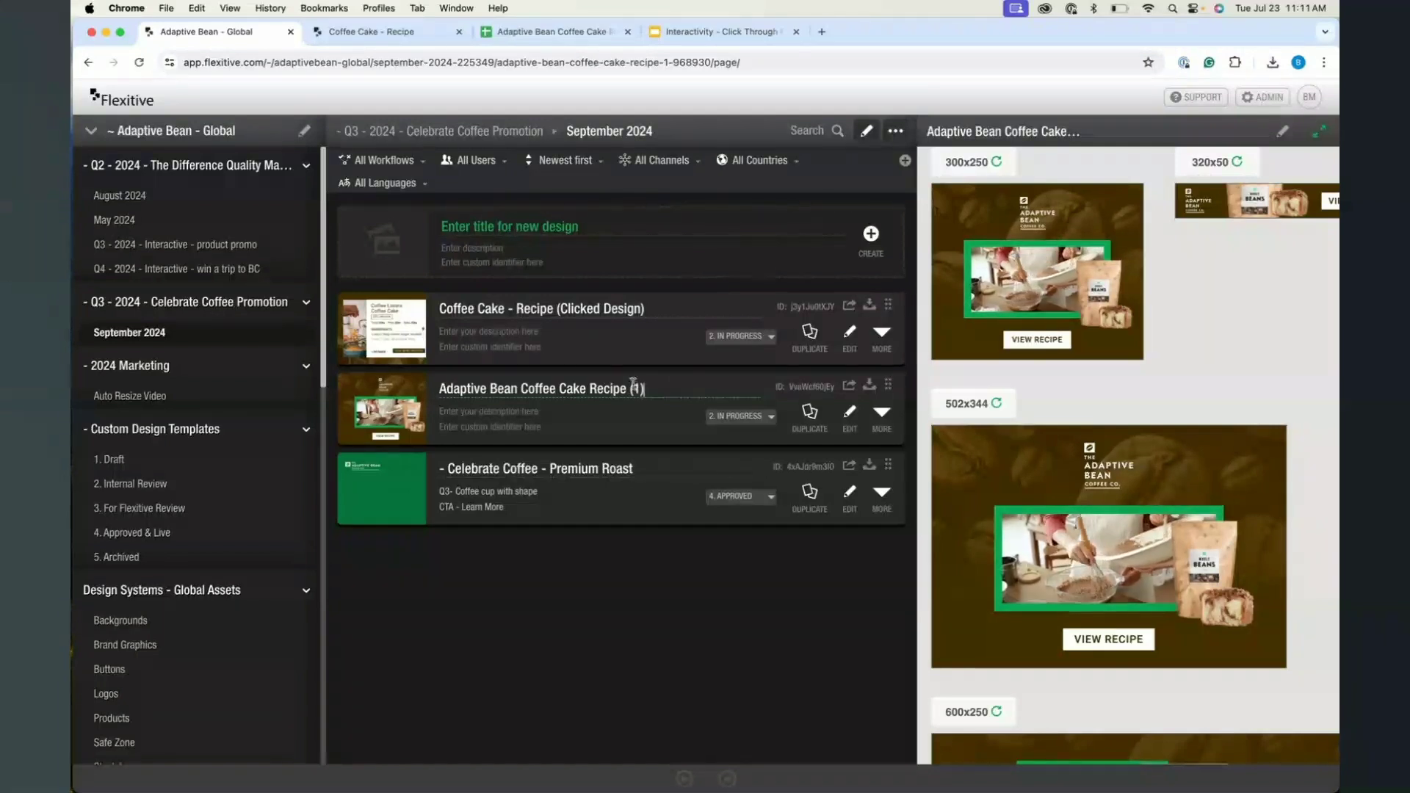
Step: Copy the ID of Coffee Cake - Recipe (Clicked Design) and describe Adaptive Bean Coffee Cake Recipe (1) as "Links to:" plus that ID
click(438, 314)
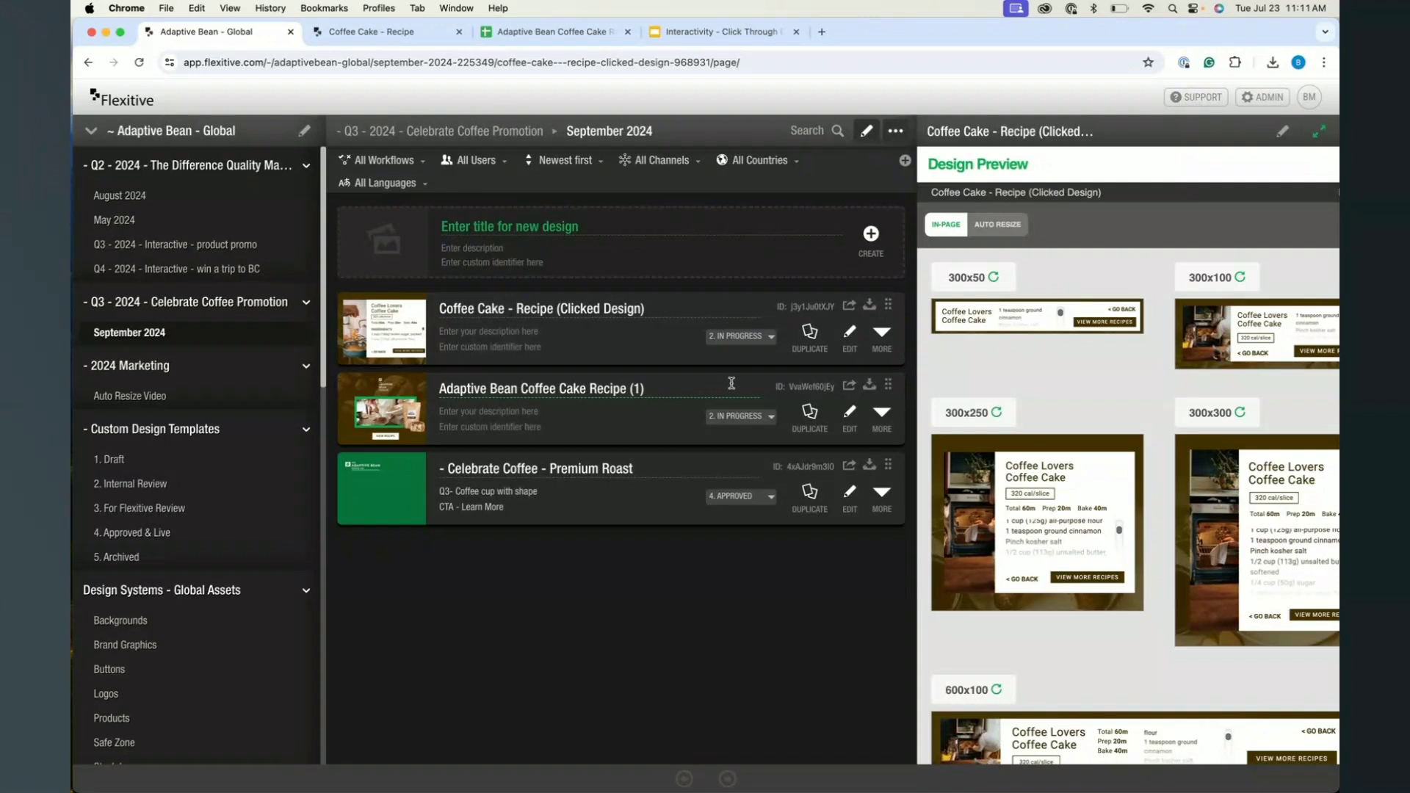
click(817, 307)
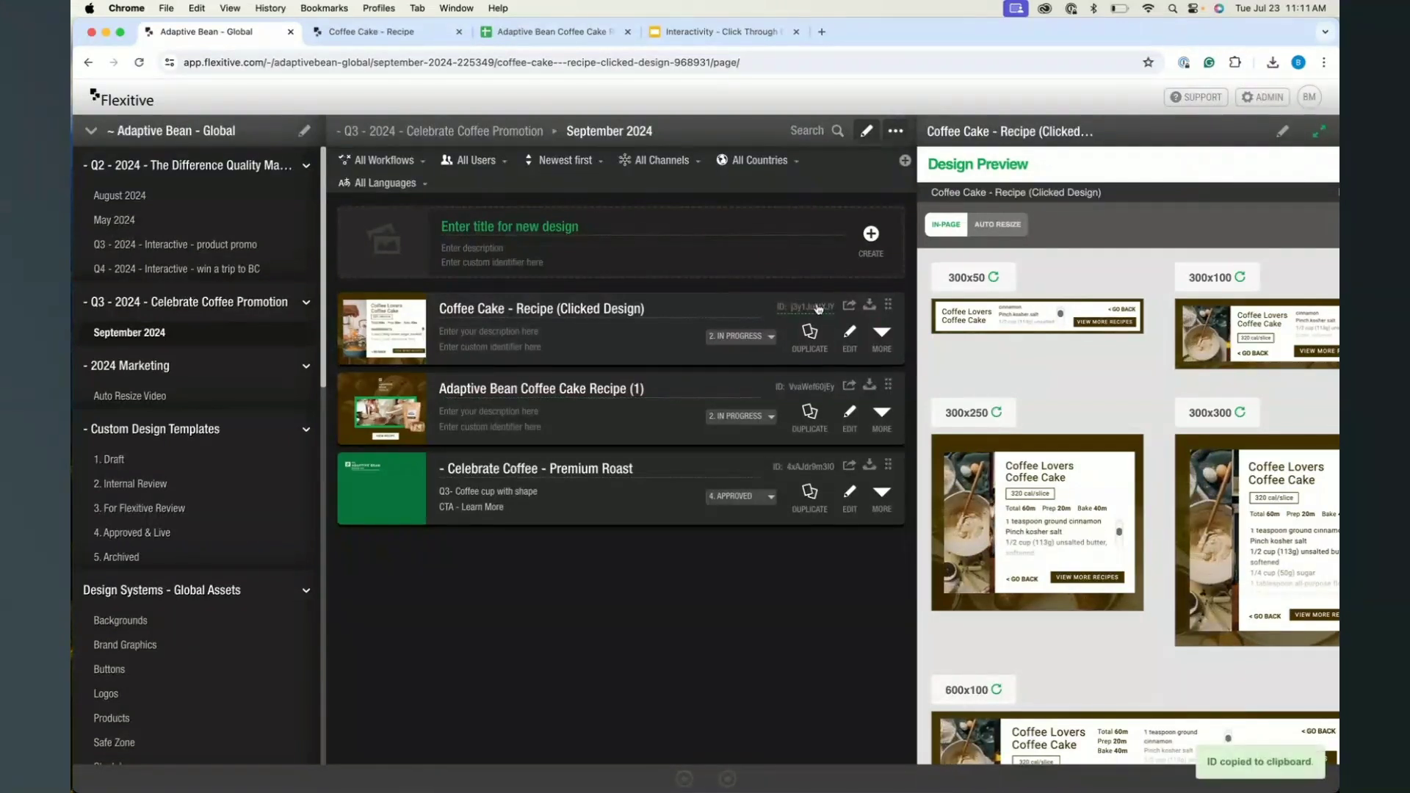
click(487, 412)
text(Links to:)
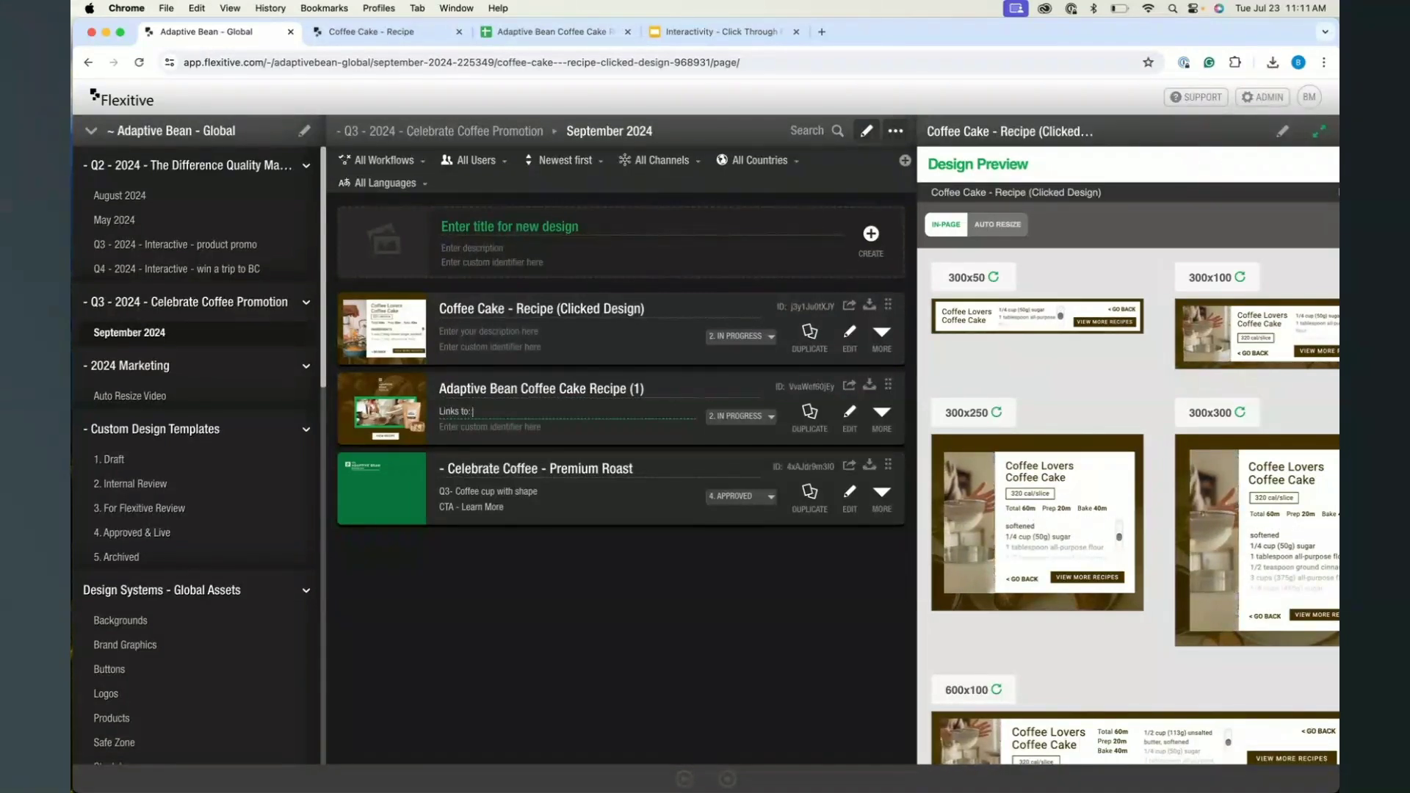
key(super+v)
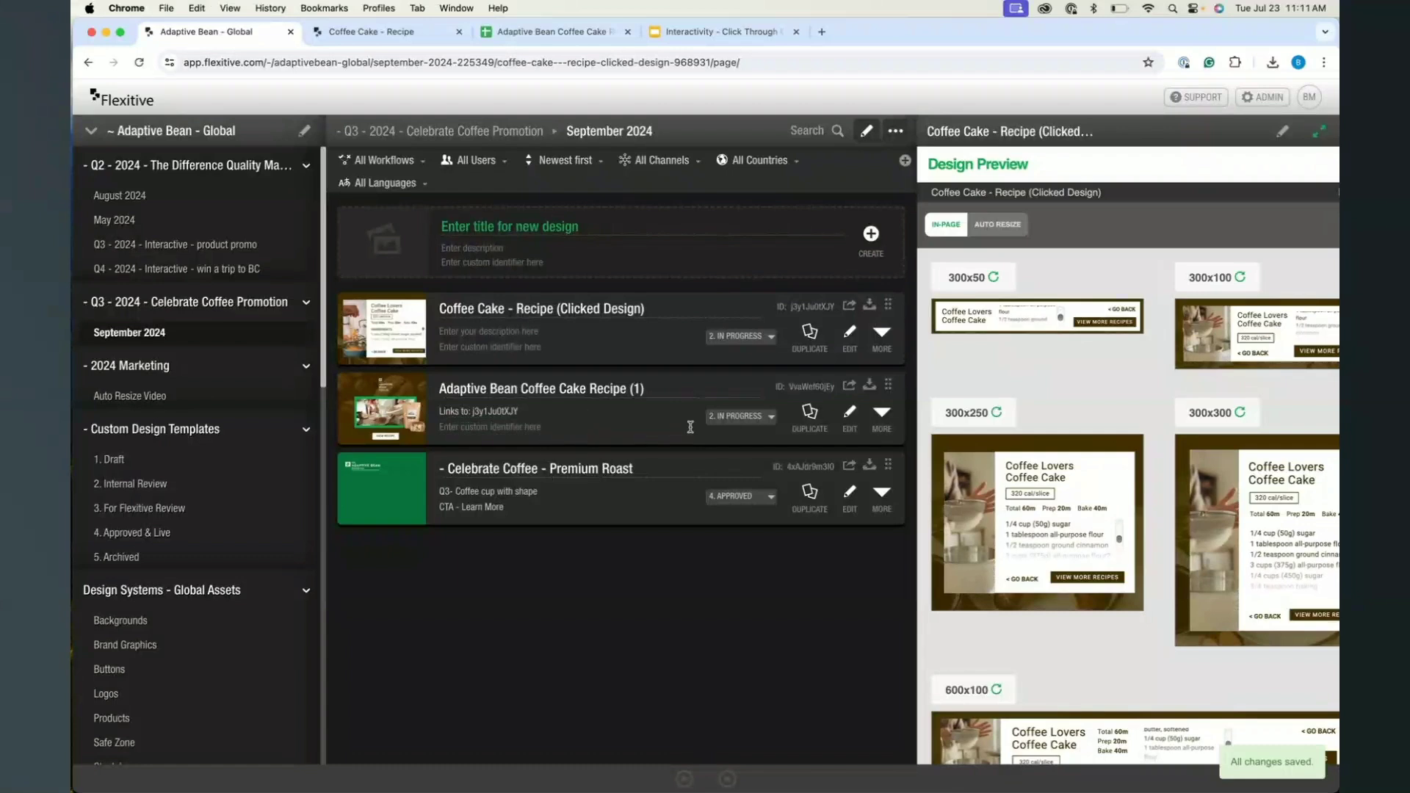
Step: Open the 300x250 size of Adaptive Bean Coffee Cake Recipe (1) for editing, accepting the linked-pages notice
click(849, 429)
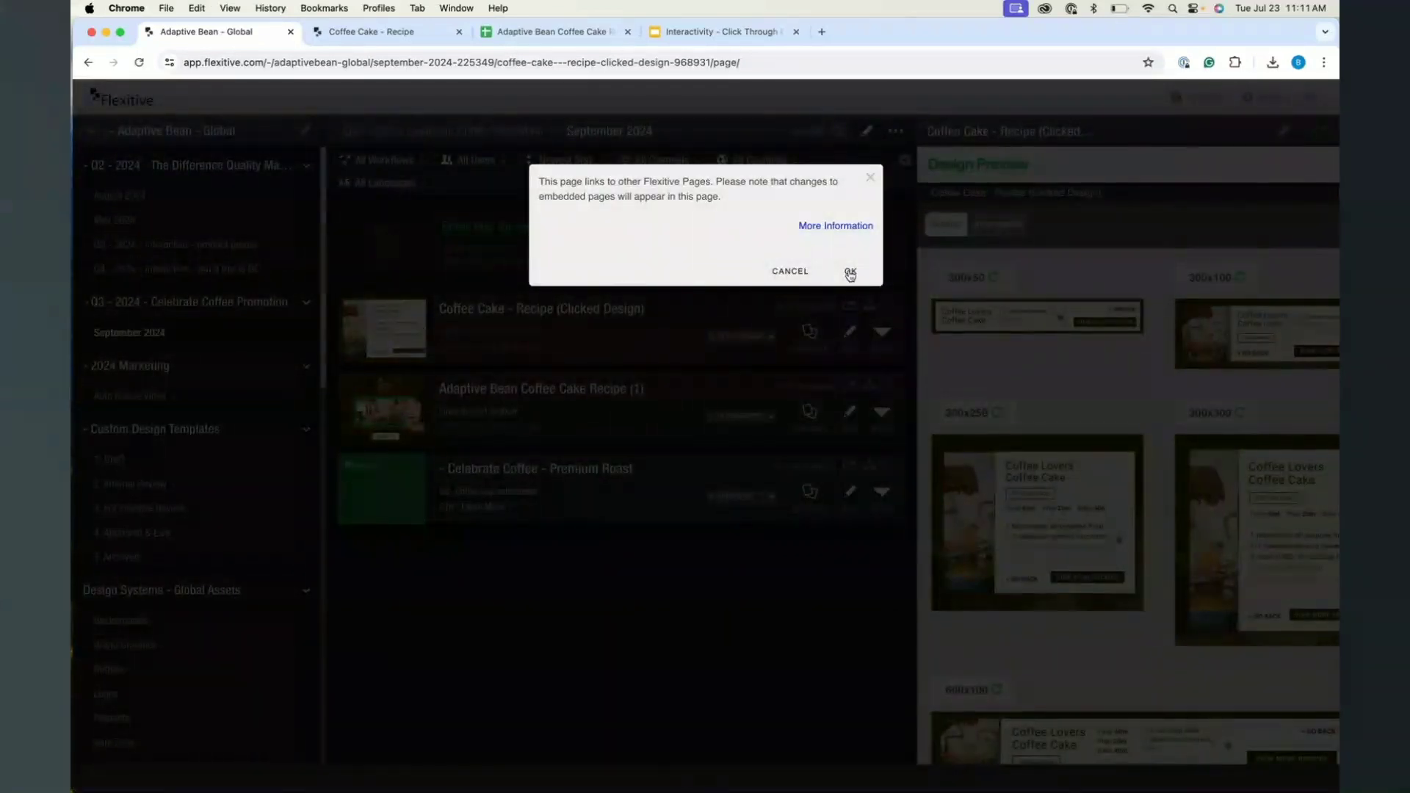
click(850, 259)
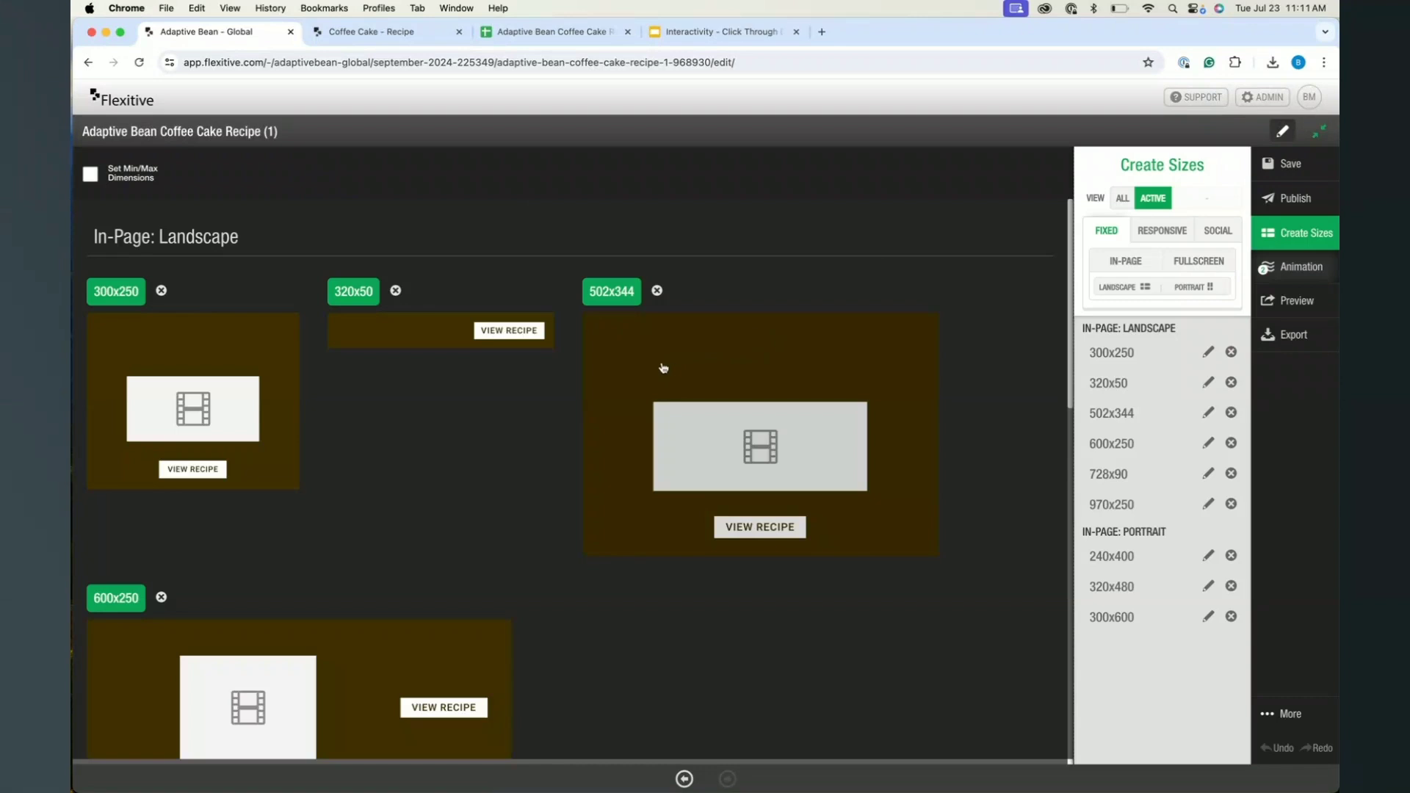
click(219, 367)
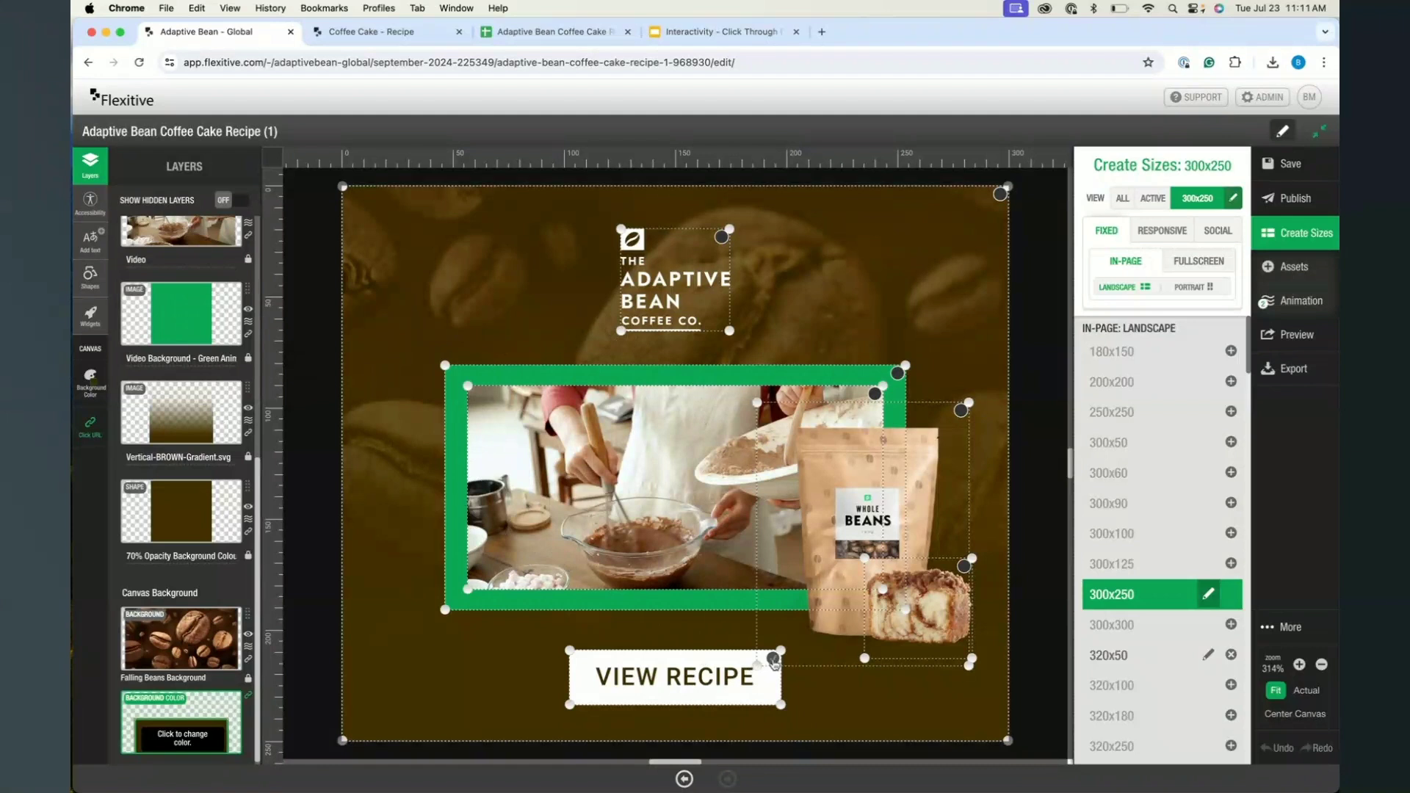
click(771, 665)
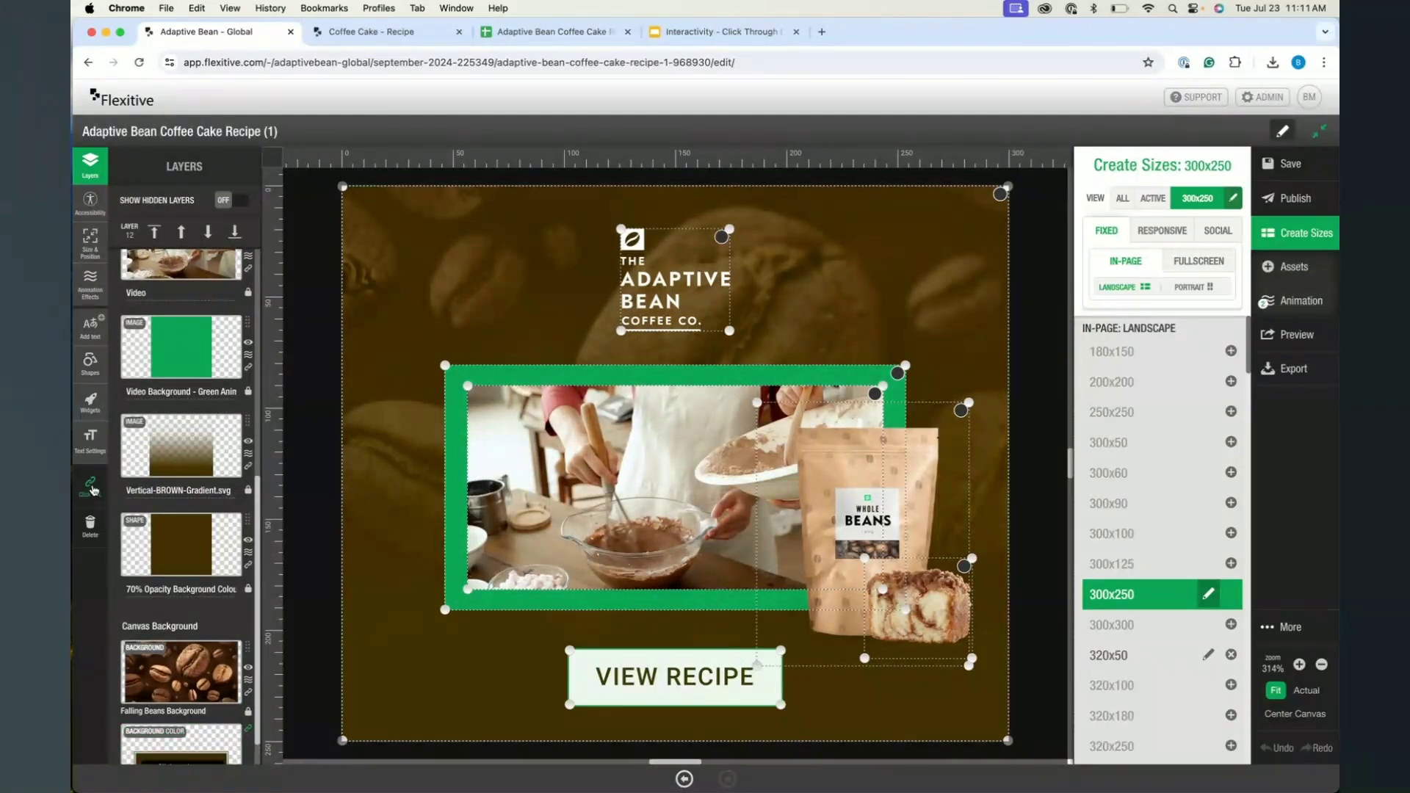
click(91, 487)
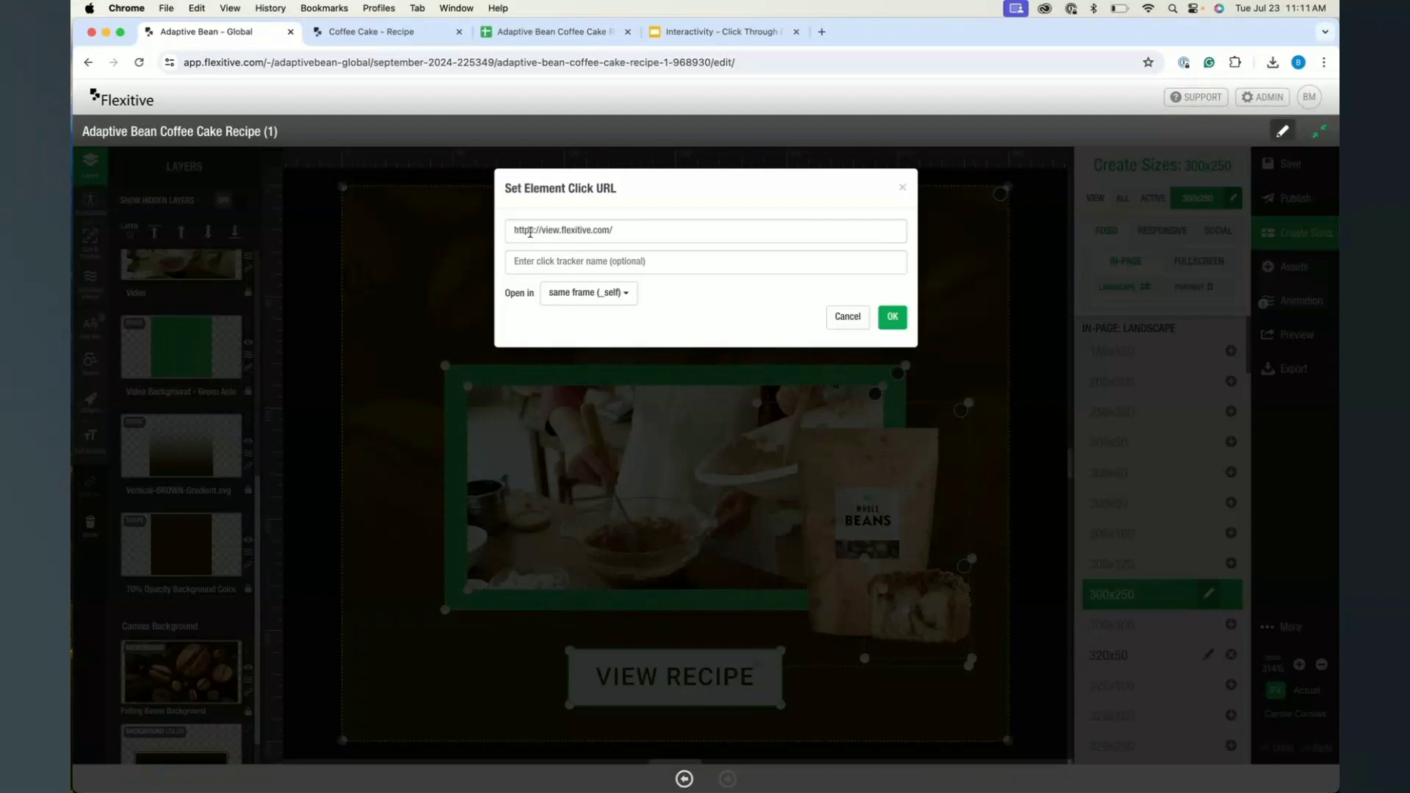
click(627, 230)
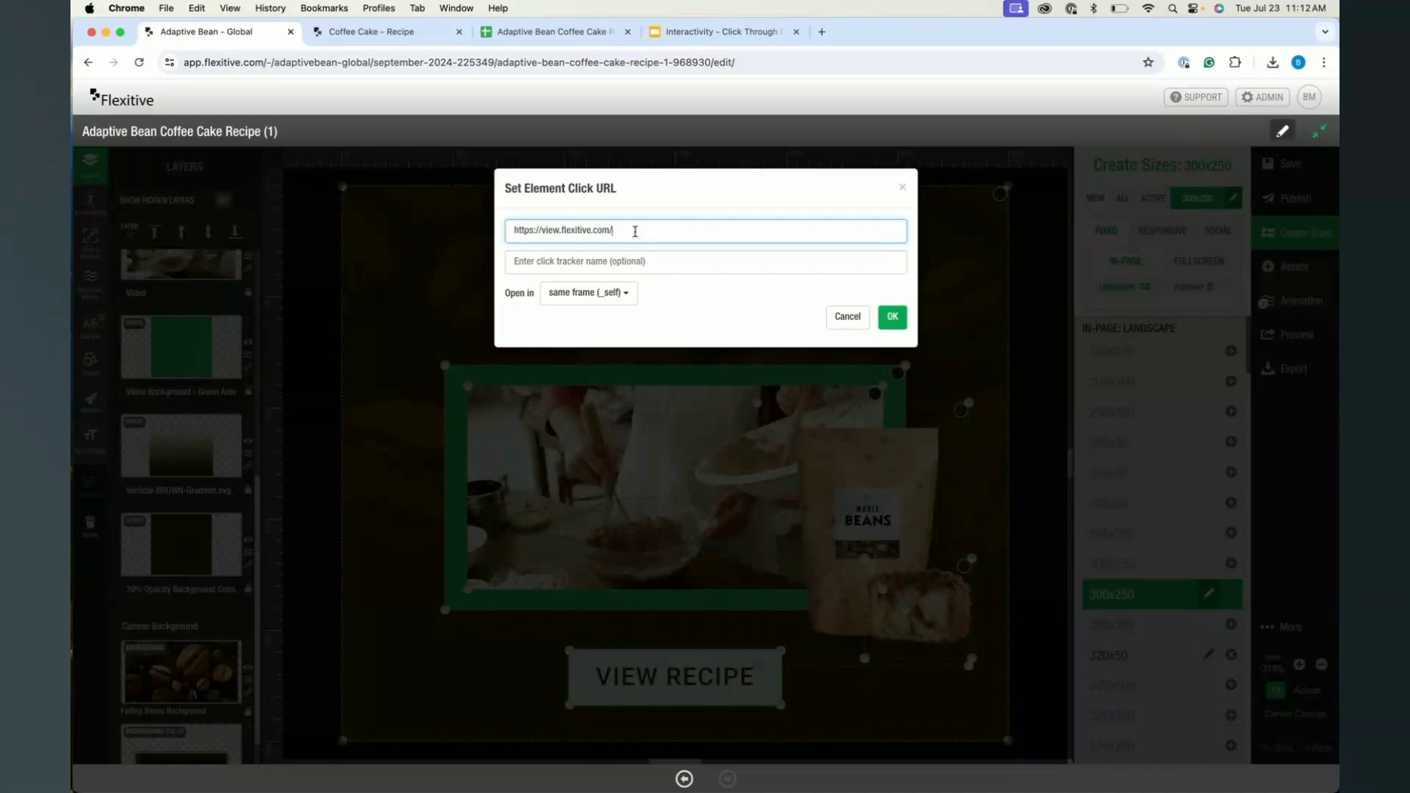
key(super+v)
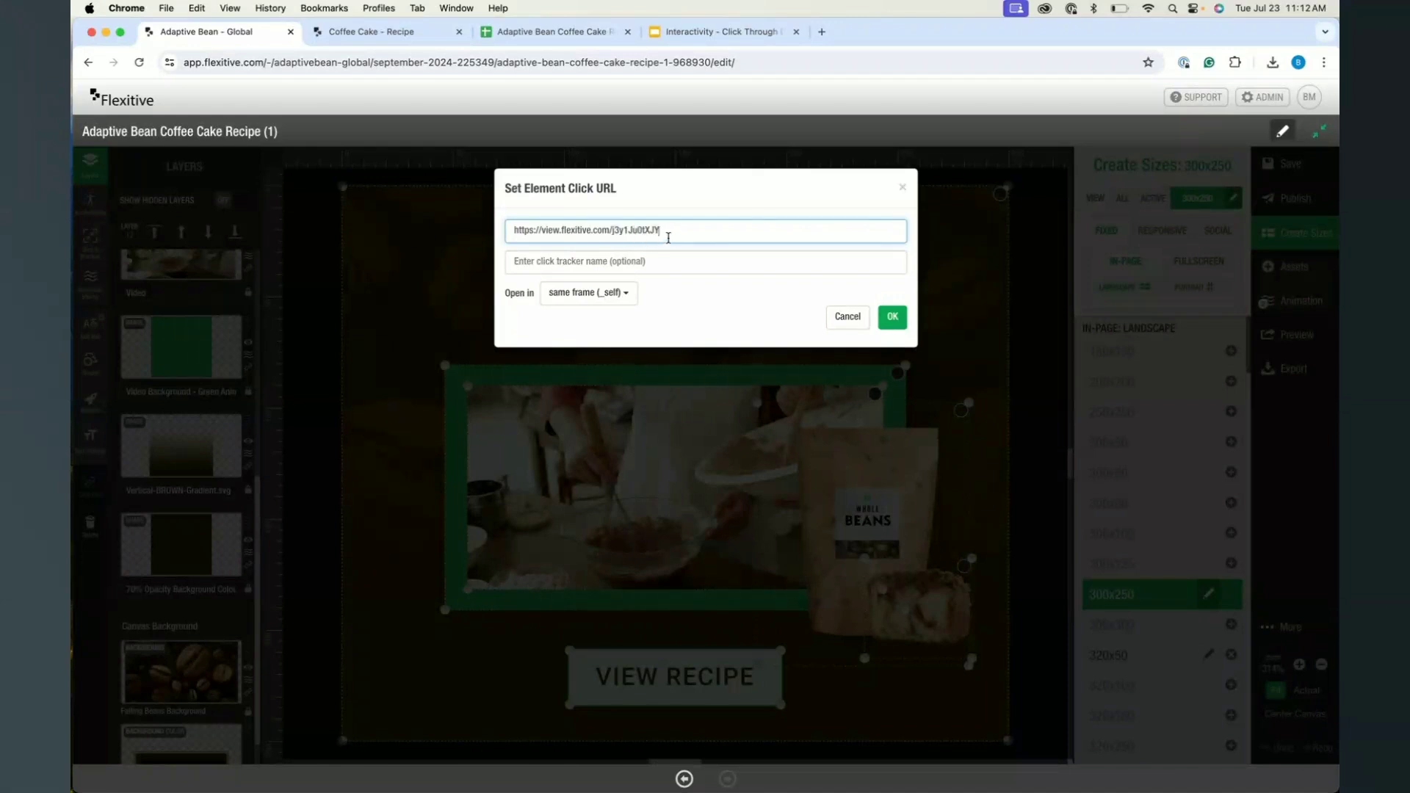
click(623, 297)
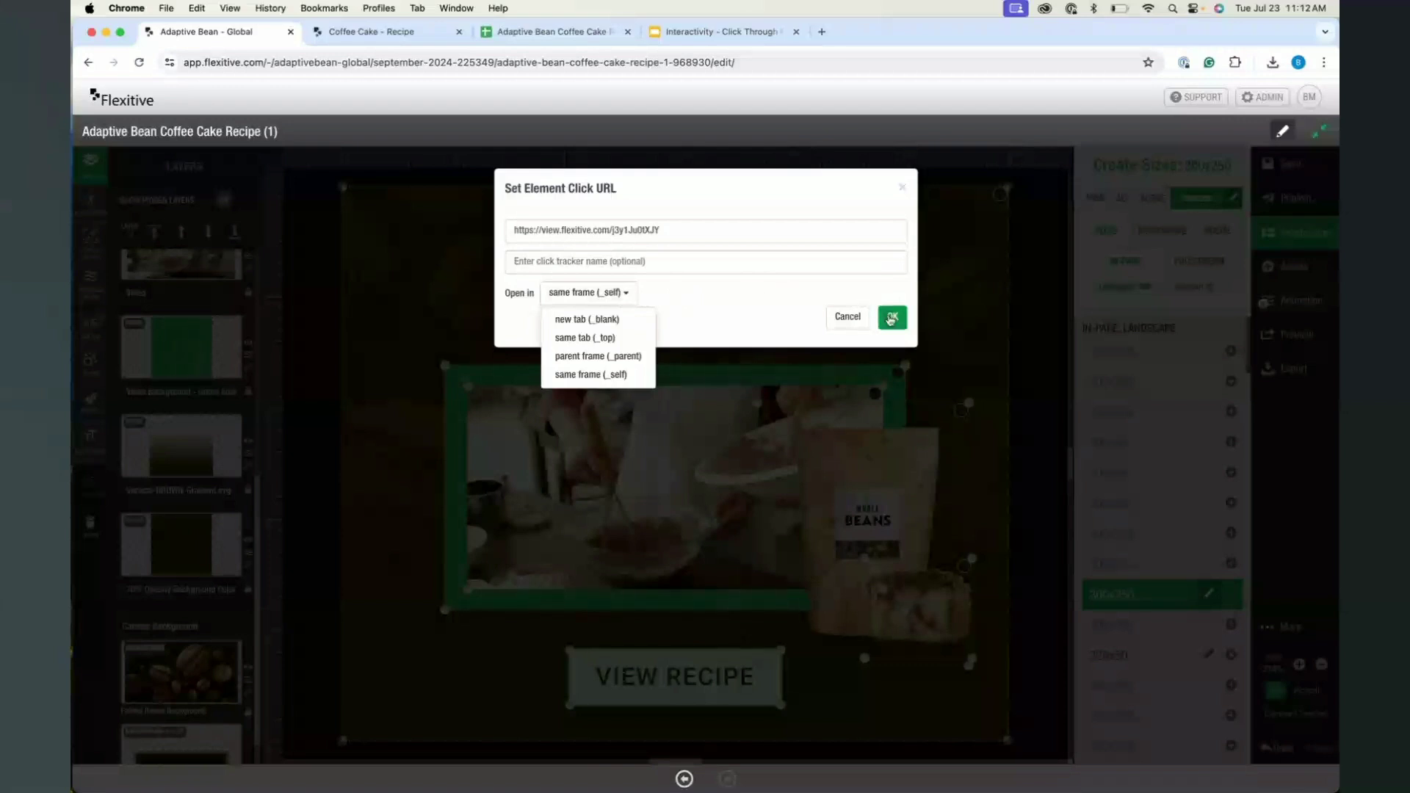
click(891, 318)
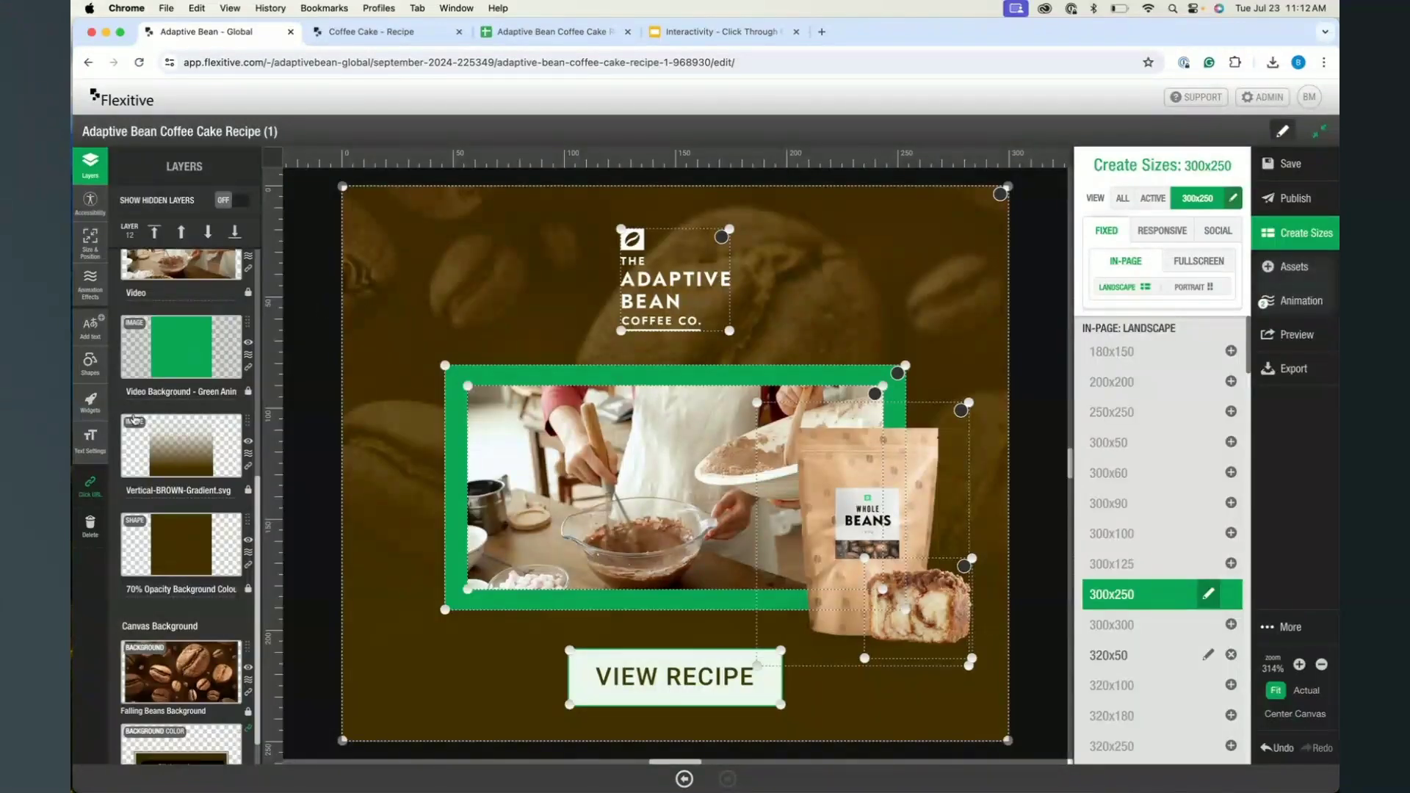
scroll(134, 419, down, 1)
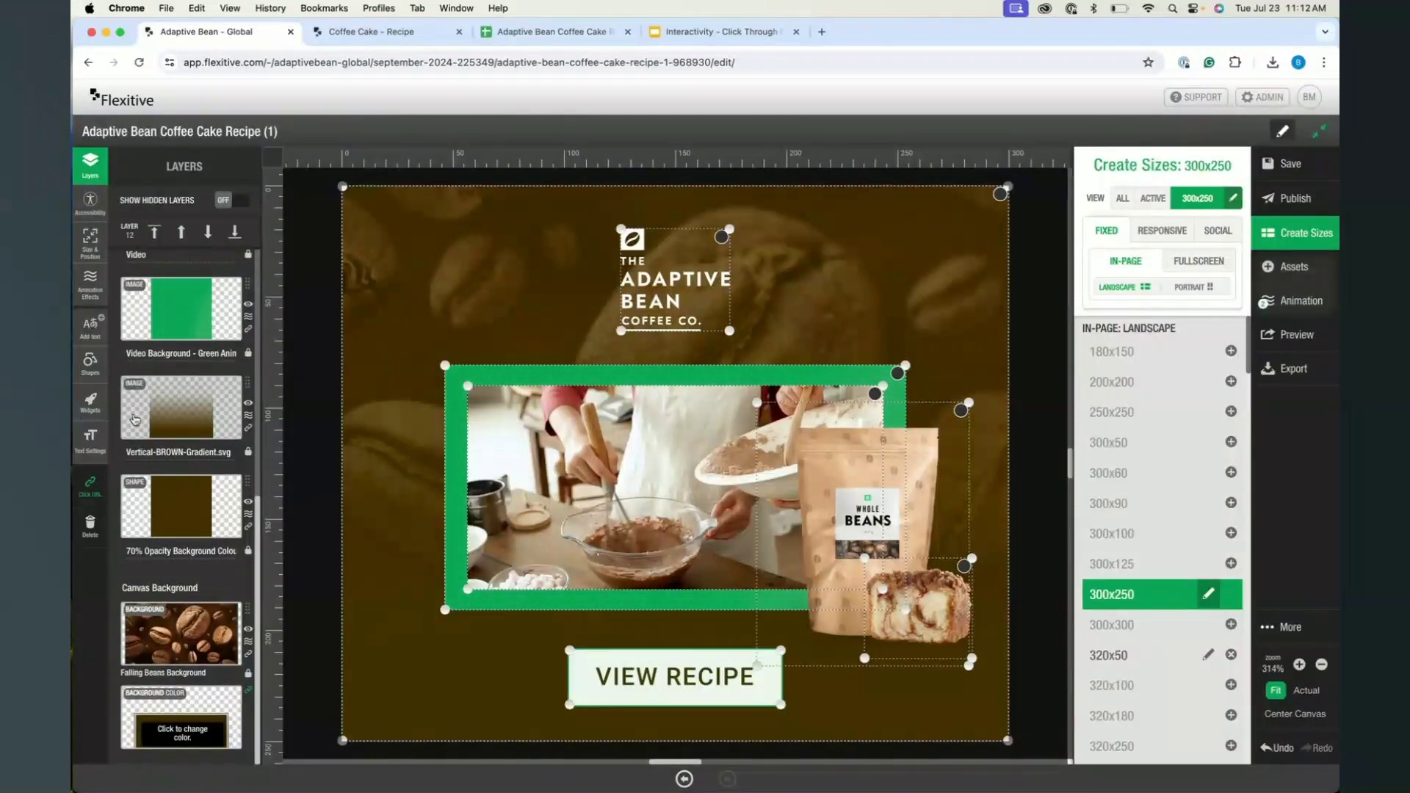
click(134, 419)
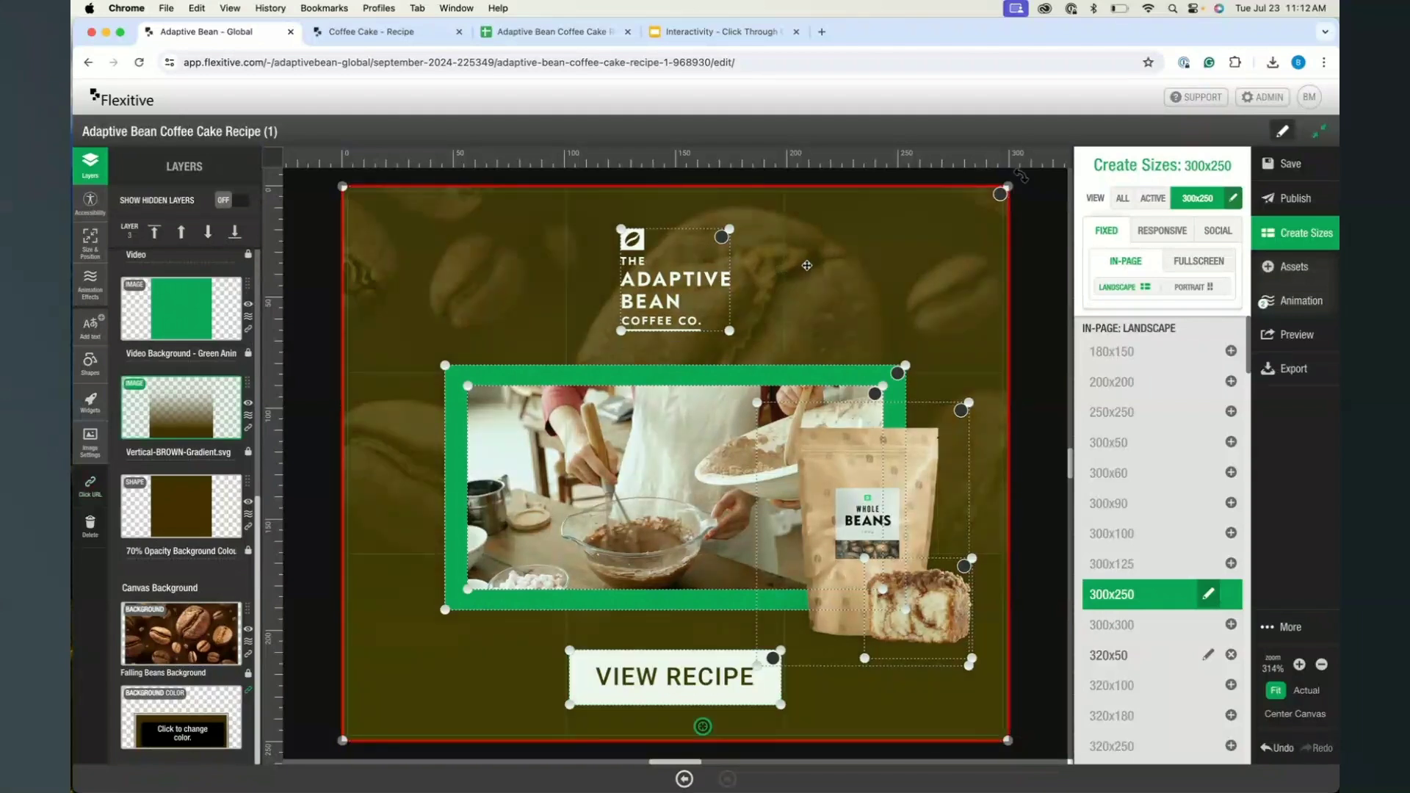
click(174, 704)
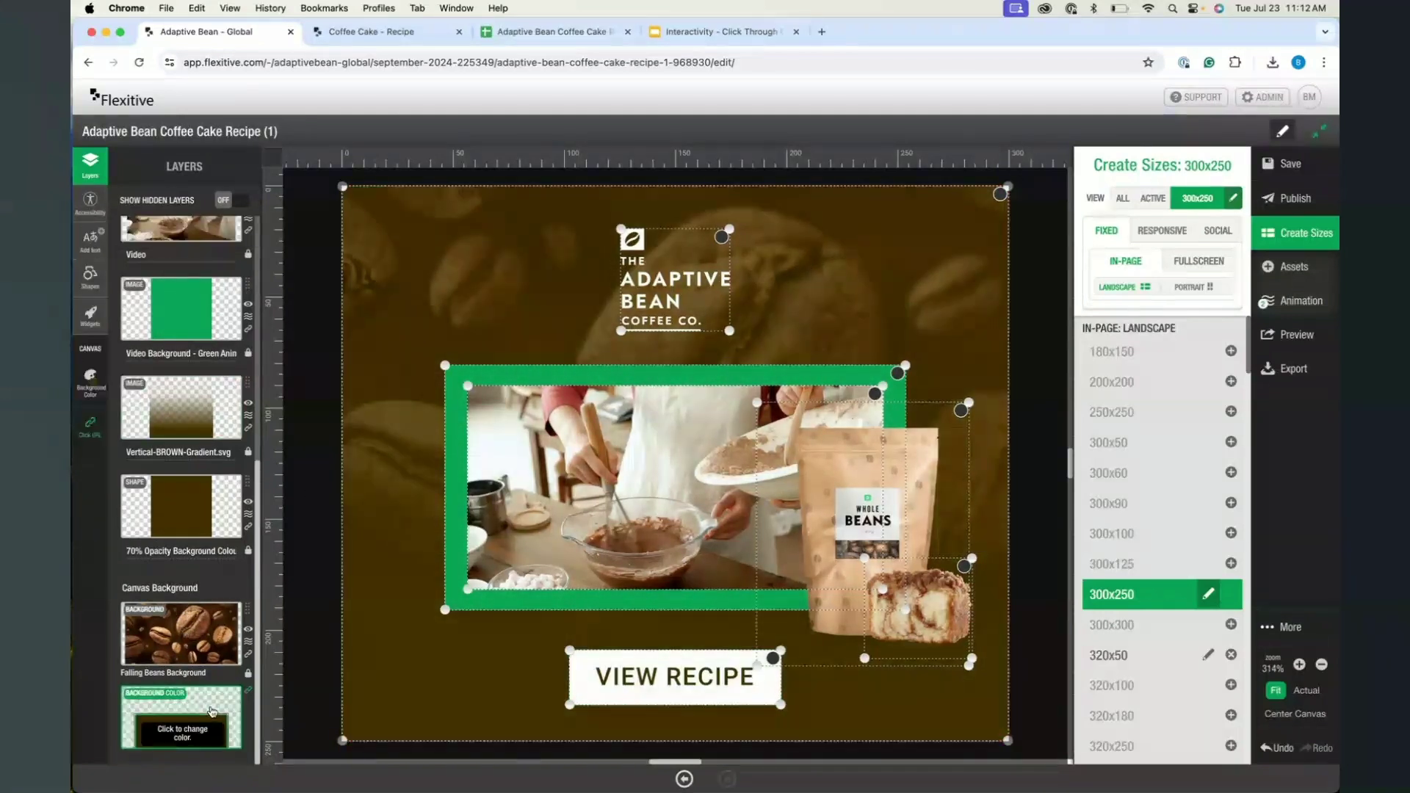
click(247, 692)
click(587, 235)
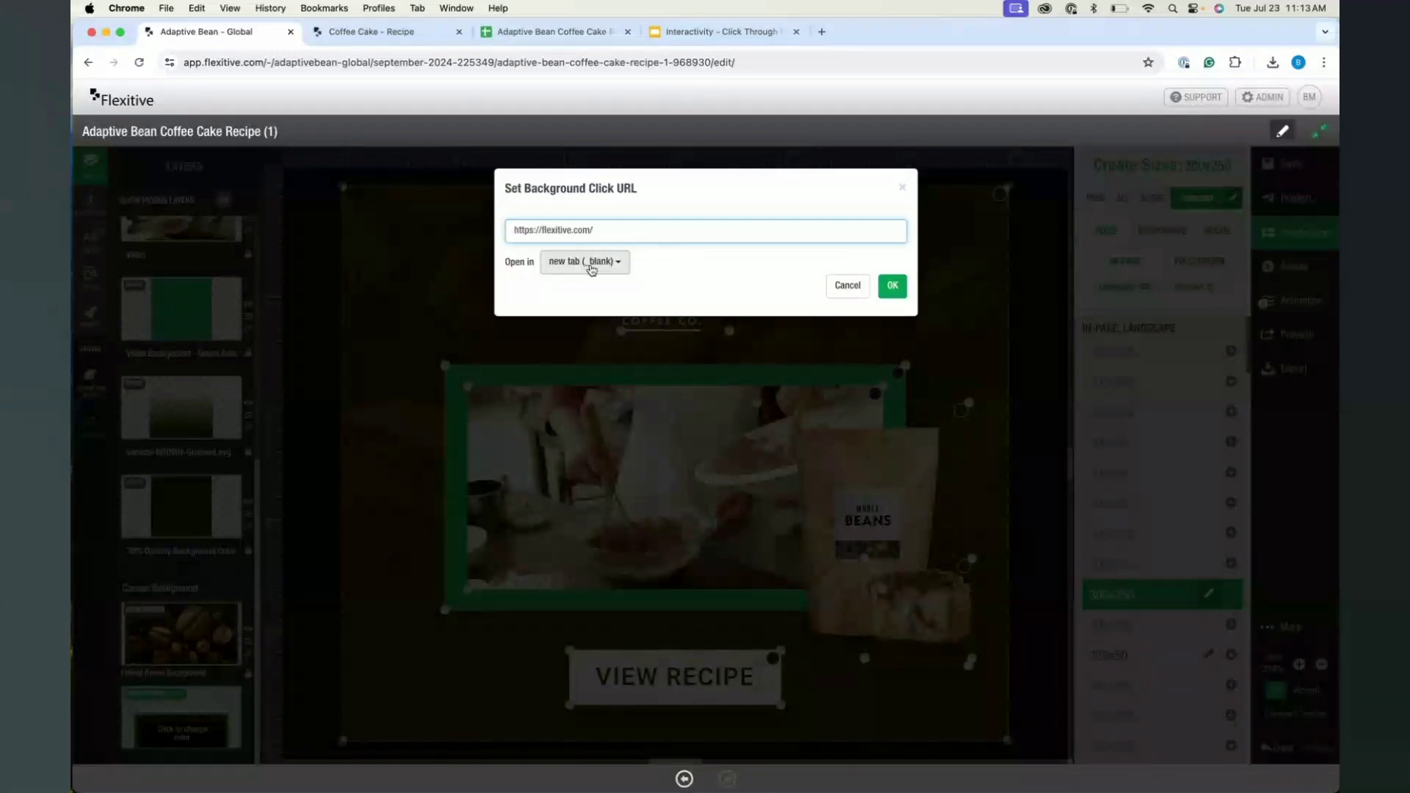
click(619, 266)
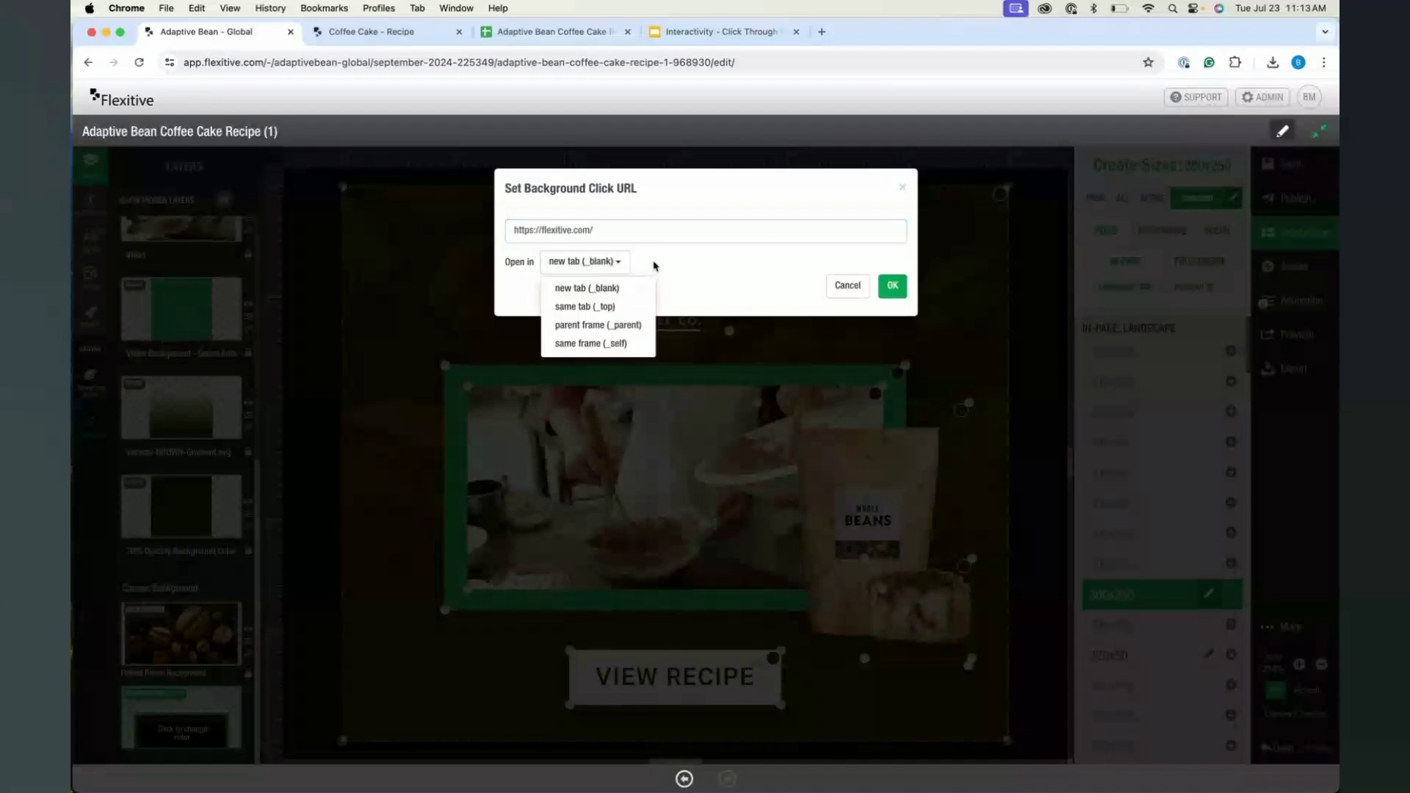
click(893, 288)
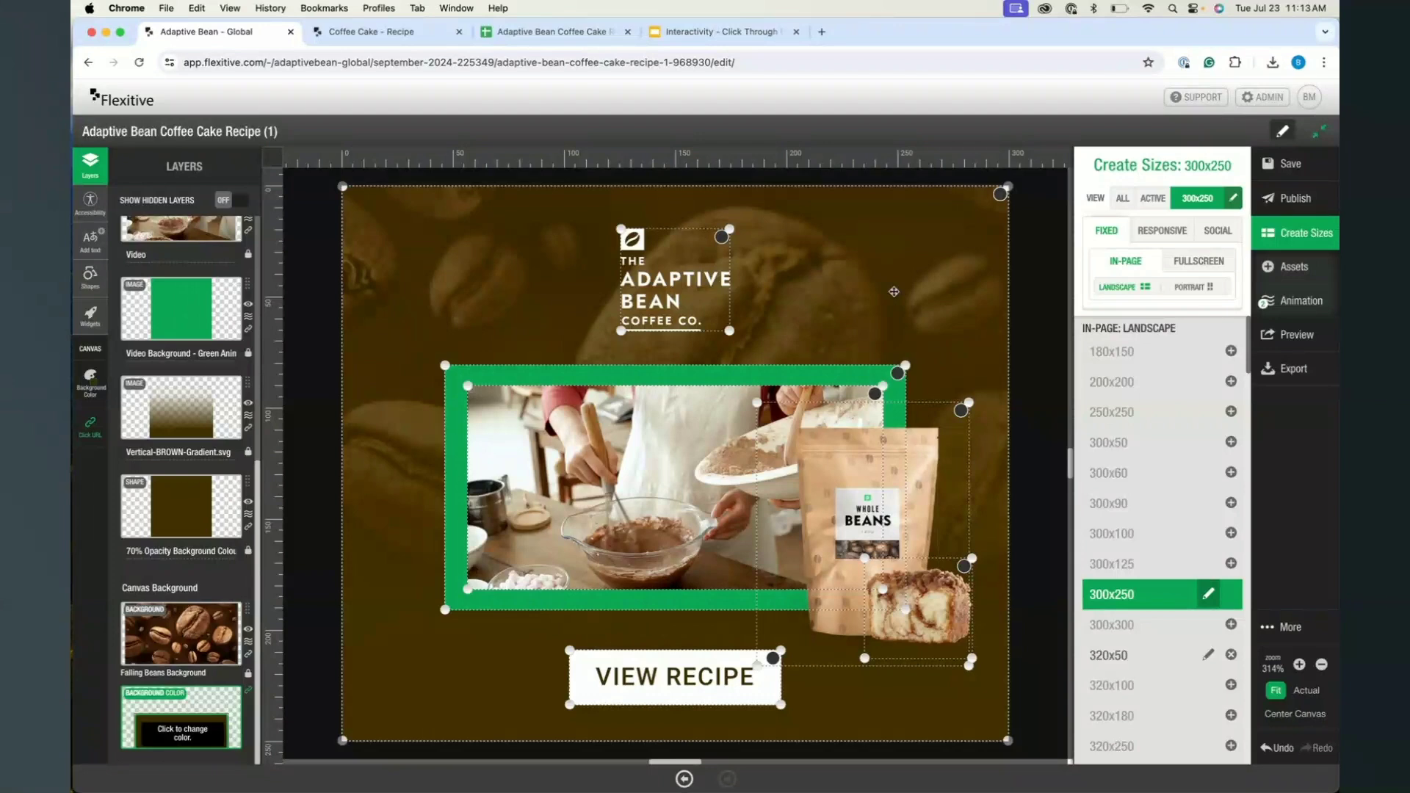
click(1278, 173)
Step: From the design list, copy Adaptive Bean Coffee Cake Recipe (1)'s ID and describe Coffee Cake - Recipe (Clicked Design) as "Links to:" plus that ID
click(1319, 130)
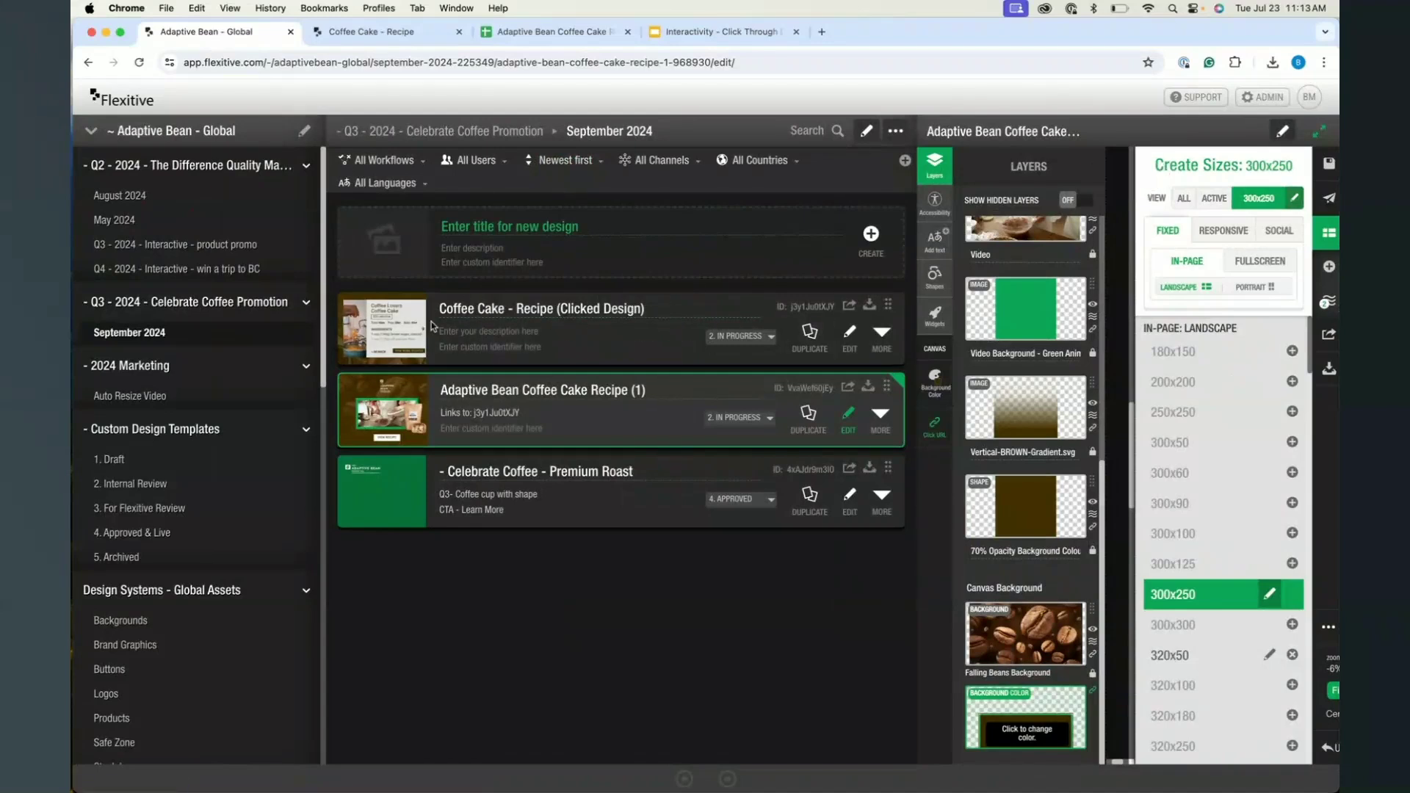
click(816, 393)
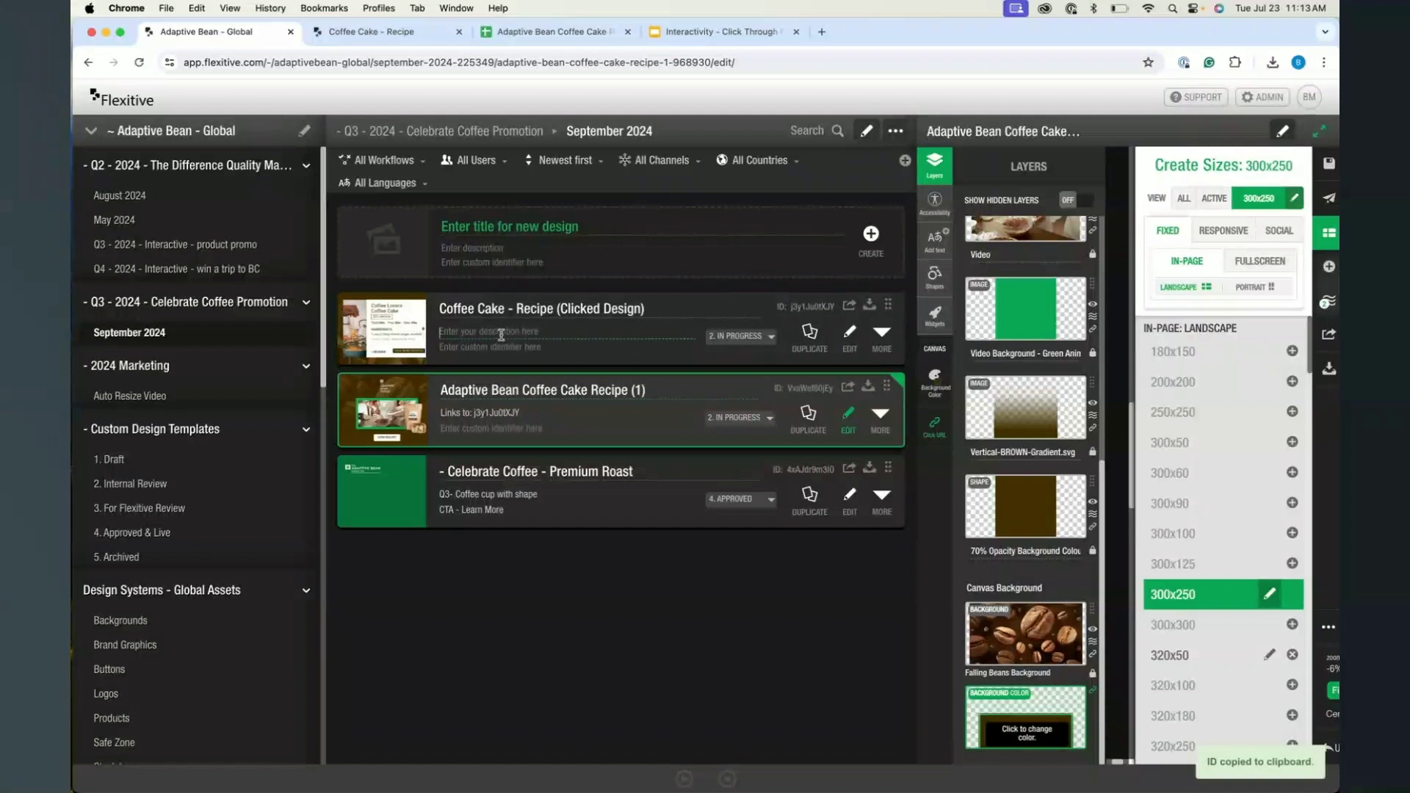
text(Links to)
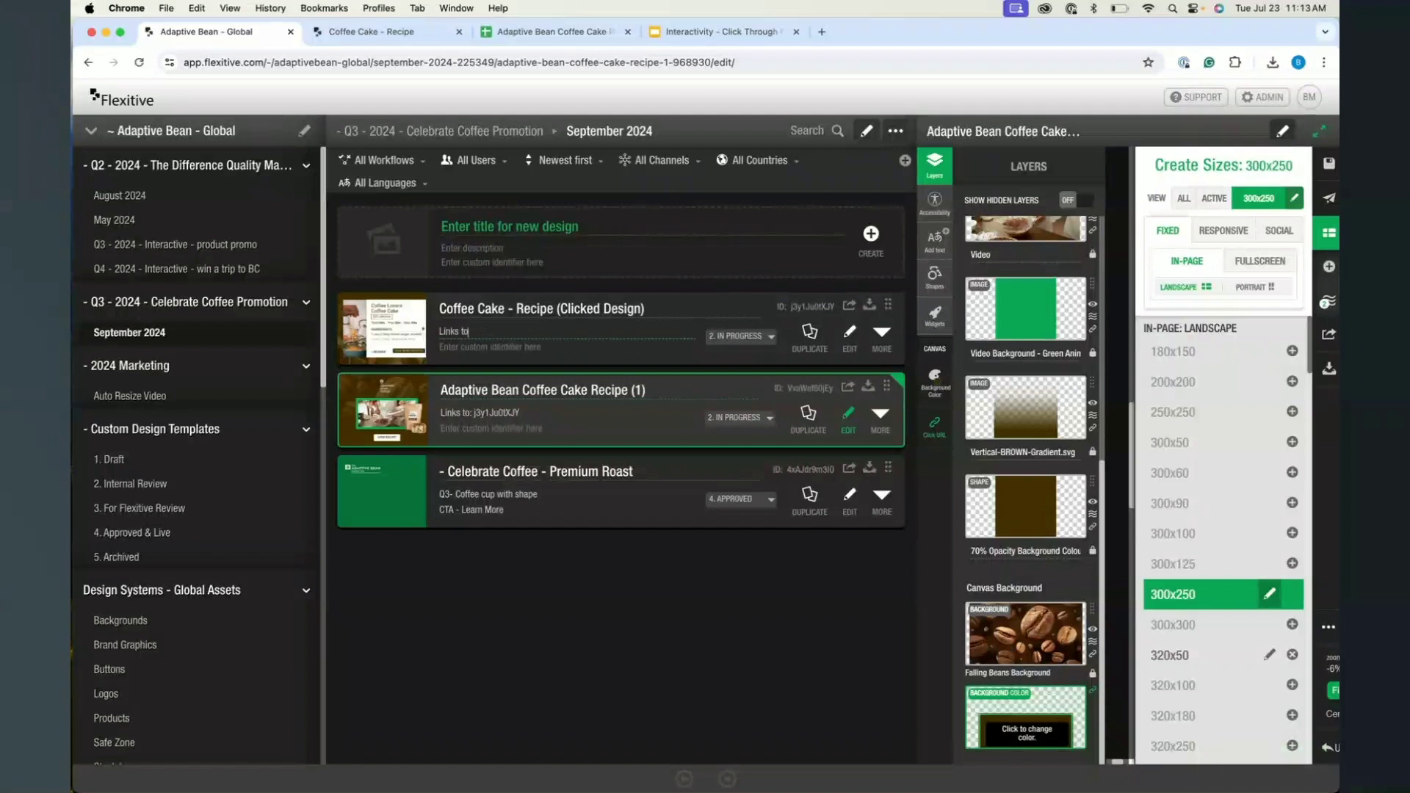
text(:)
key(ctrl+v)
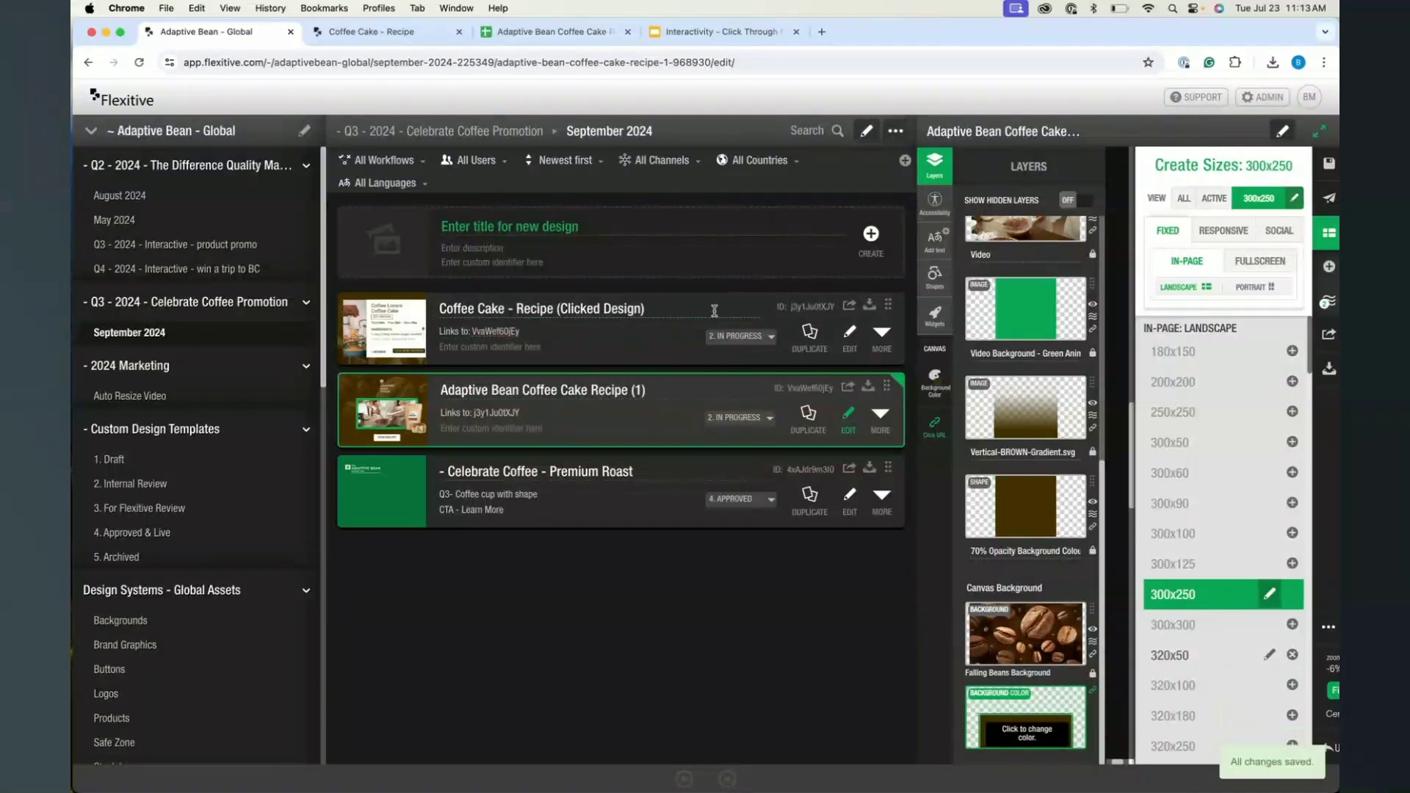
Step: Open the 300x250 size of Coffee Cake - Recipe (Clicked Design) for editing, accepting the linked-pages notice
click(850, 334)
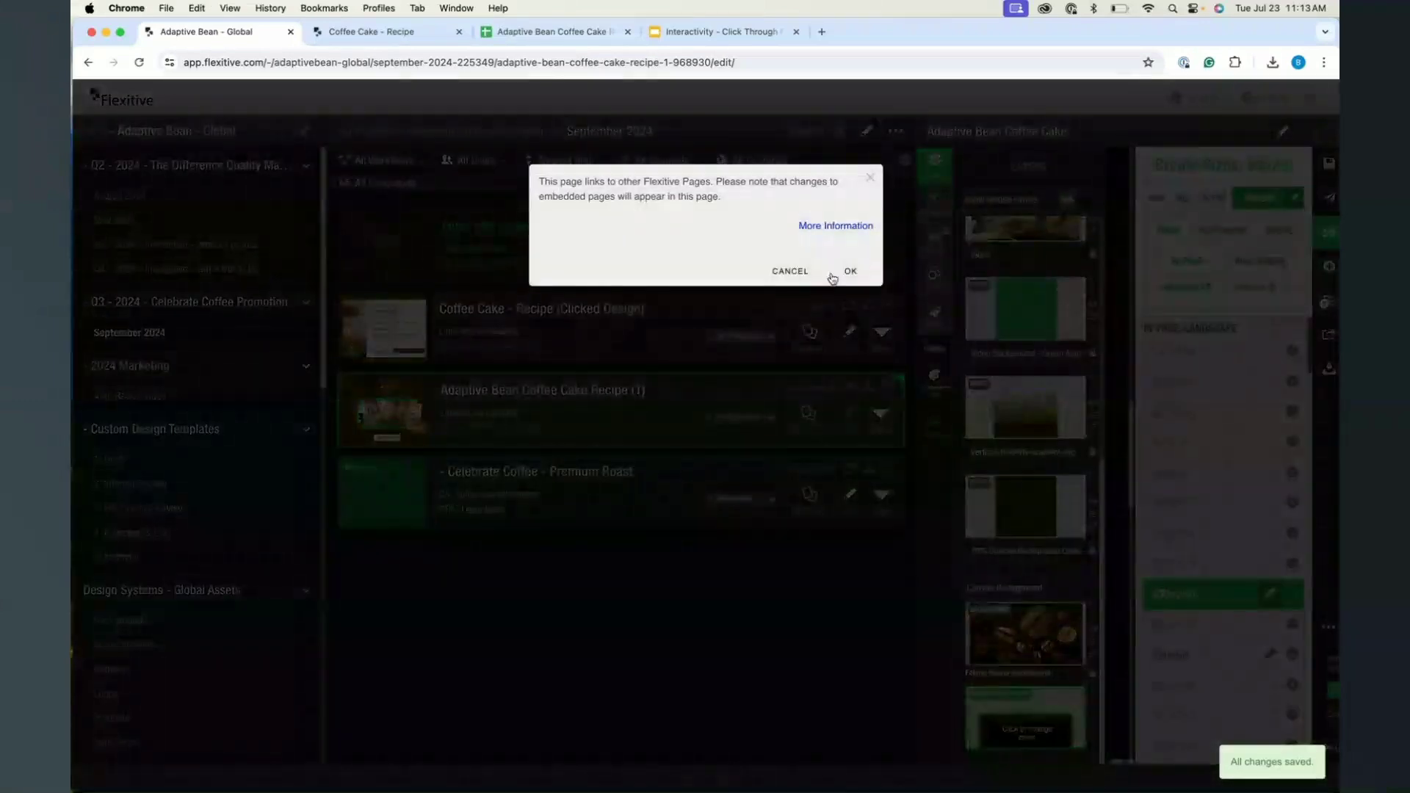
click(847, 271)
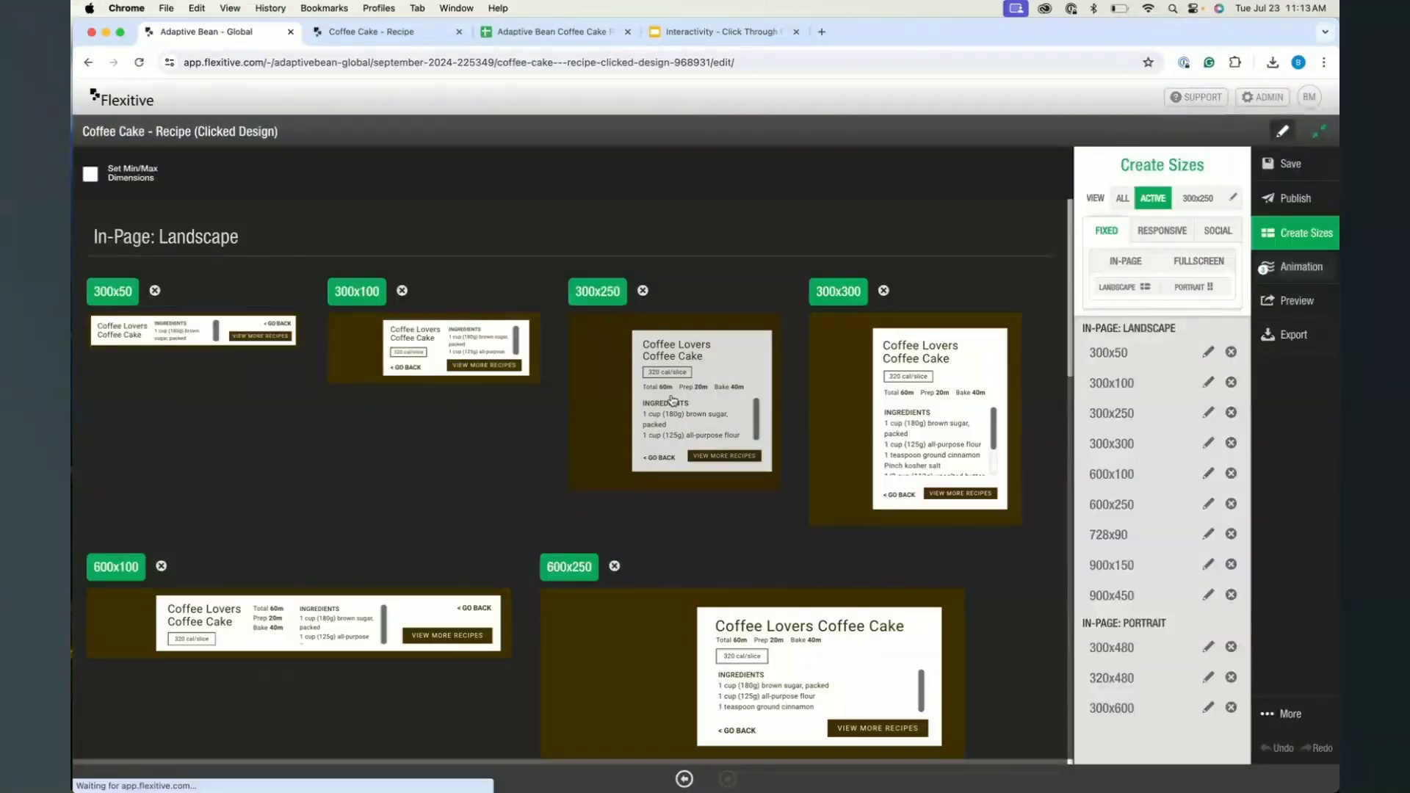
click(672, 401)
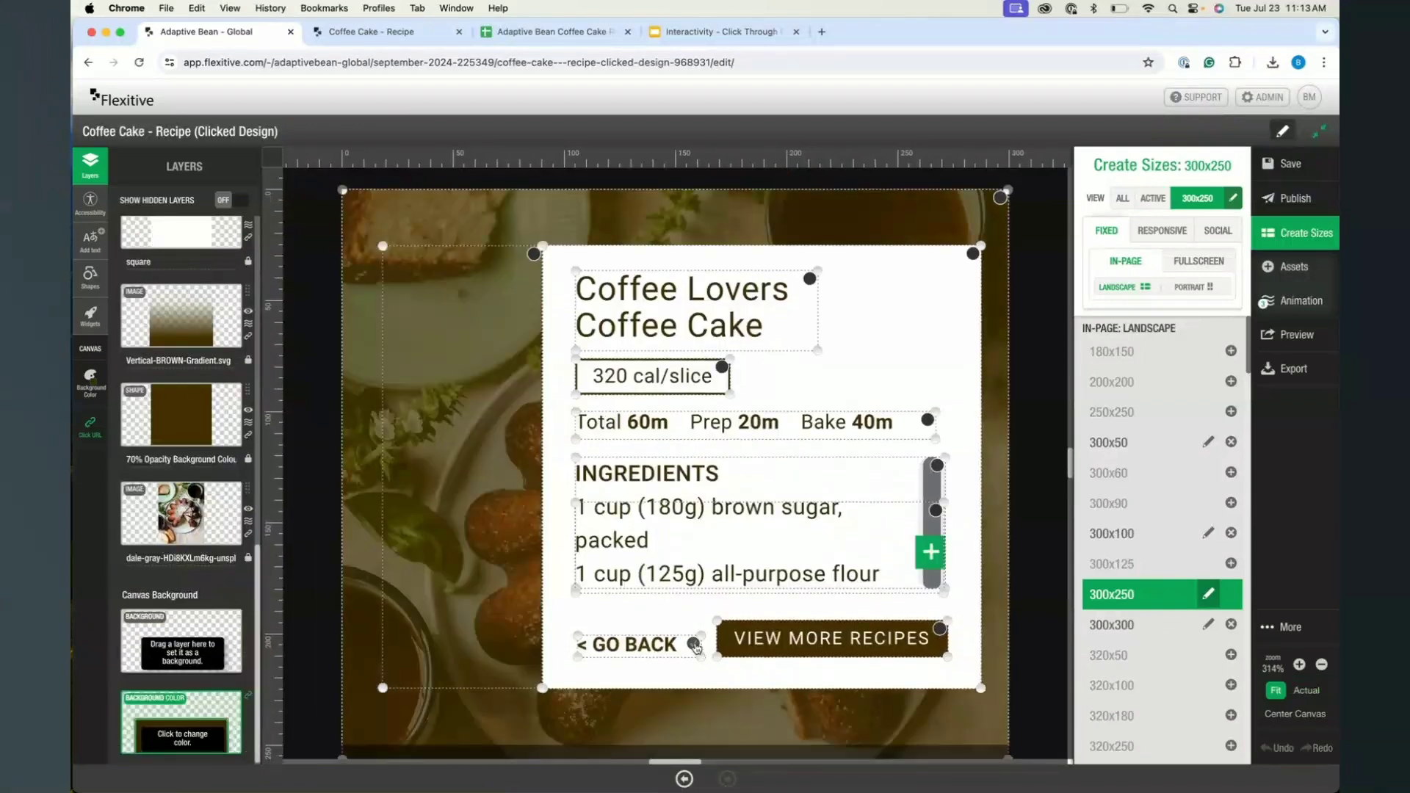
click(695, 646)
click(89, 483)
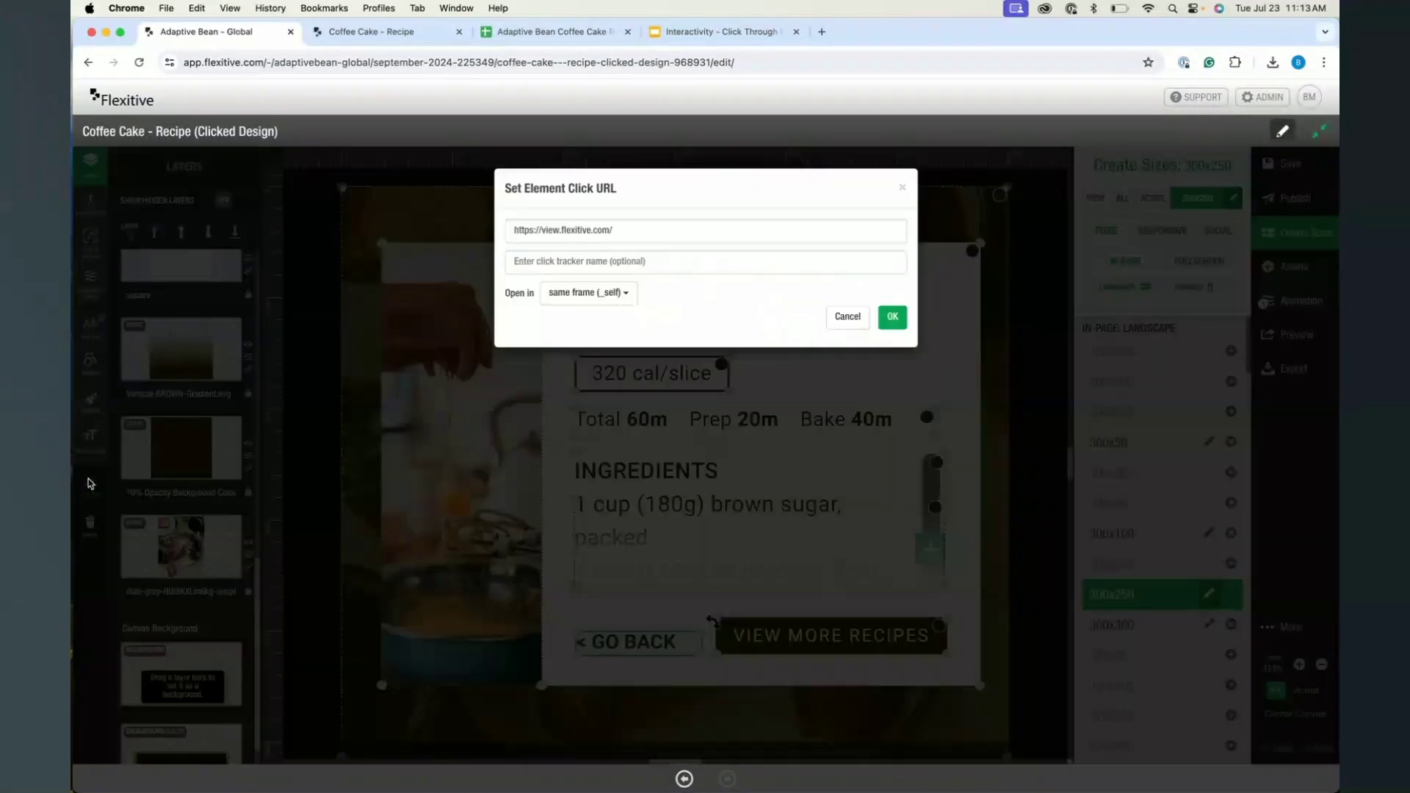
click(687, 232)
key(super+v)
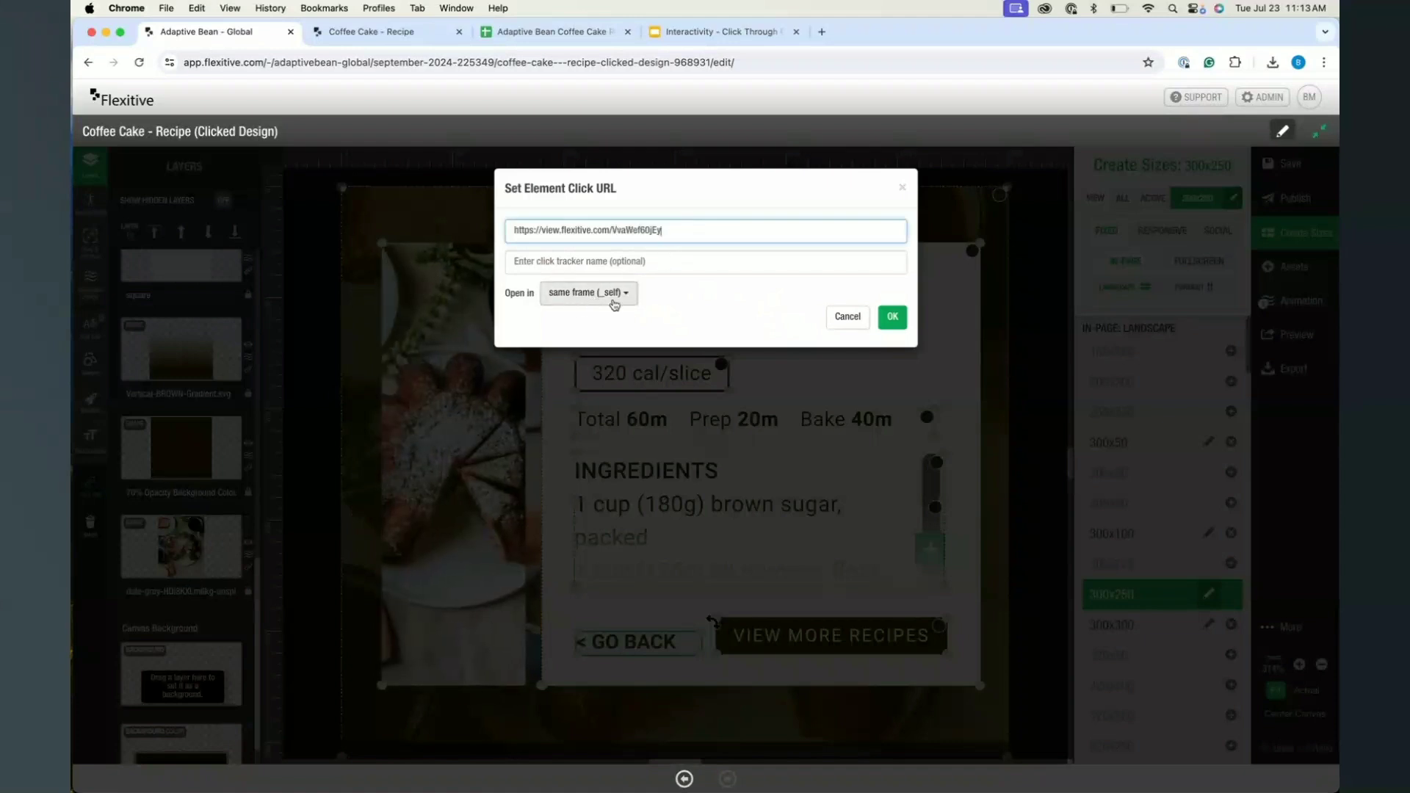
click(898, 315)
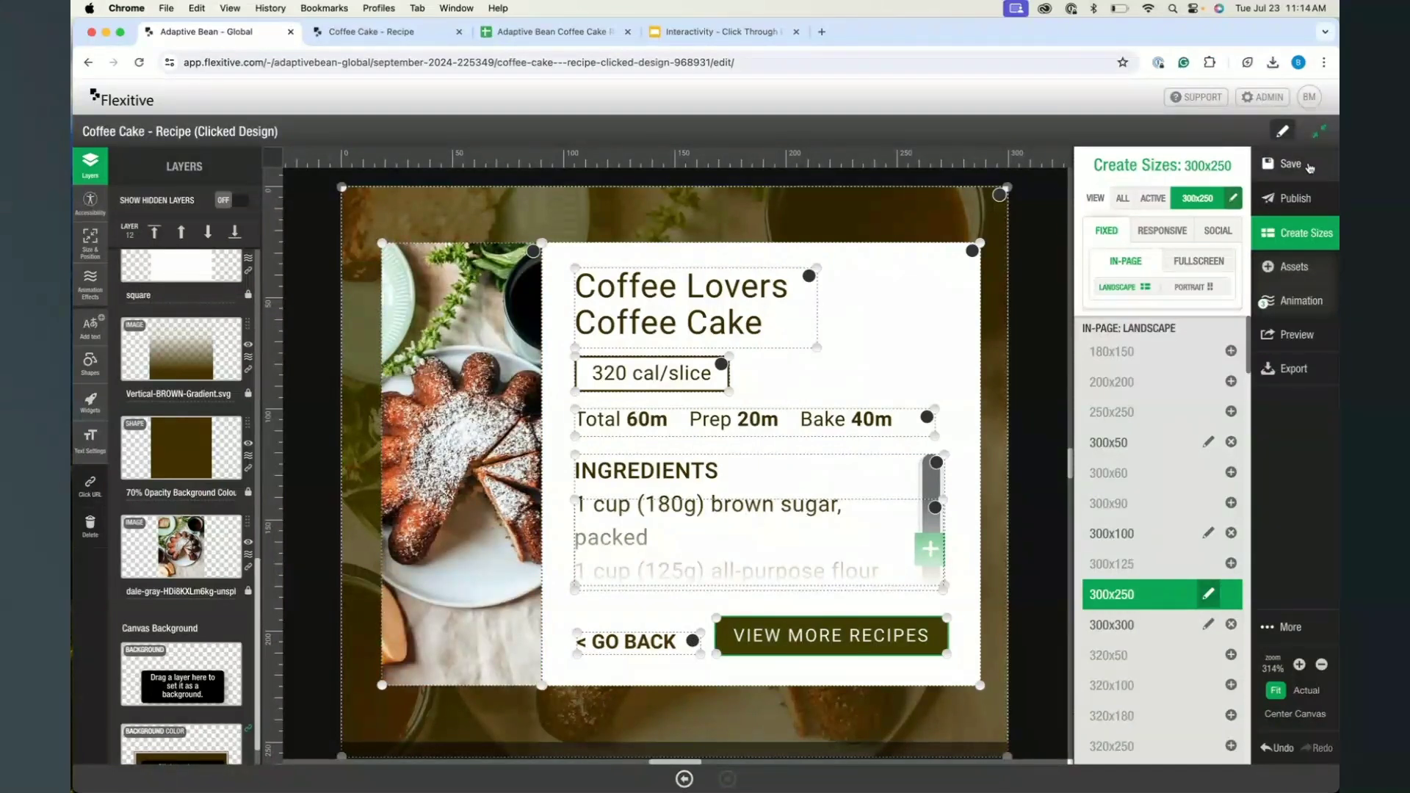
Step: Save Coffee Cake - Recipe (Clicked Design) and close its editor
click(1300, 165)
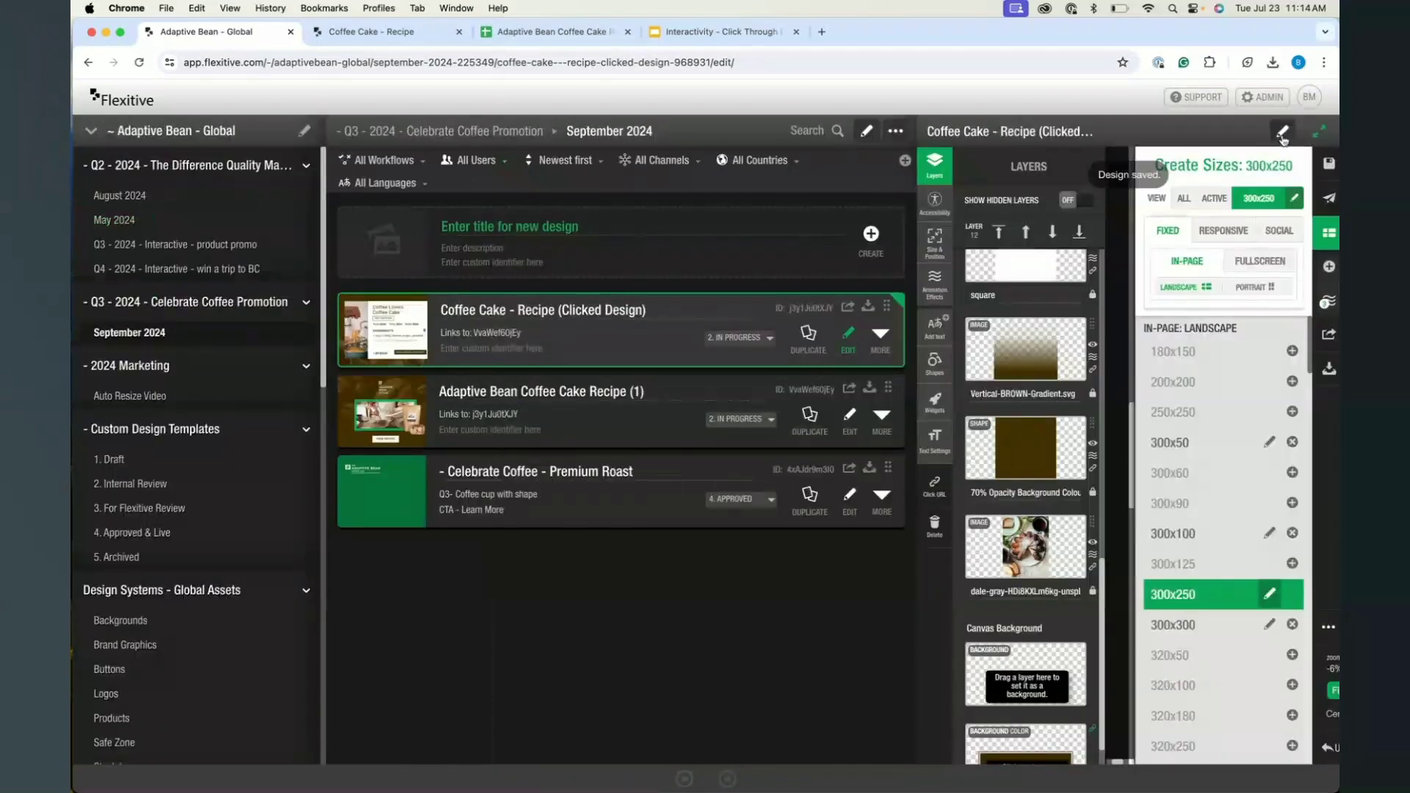
click(1283, 132)
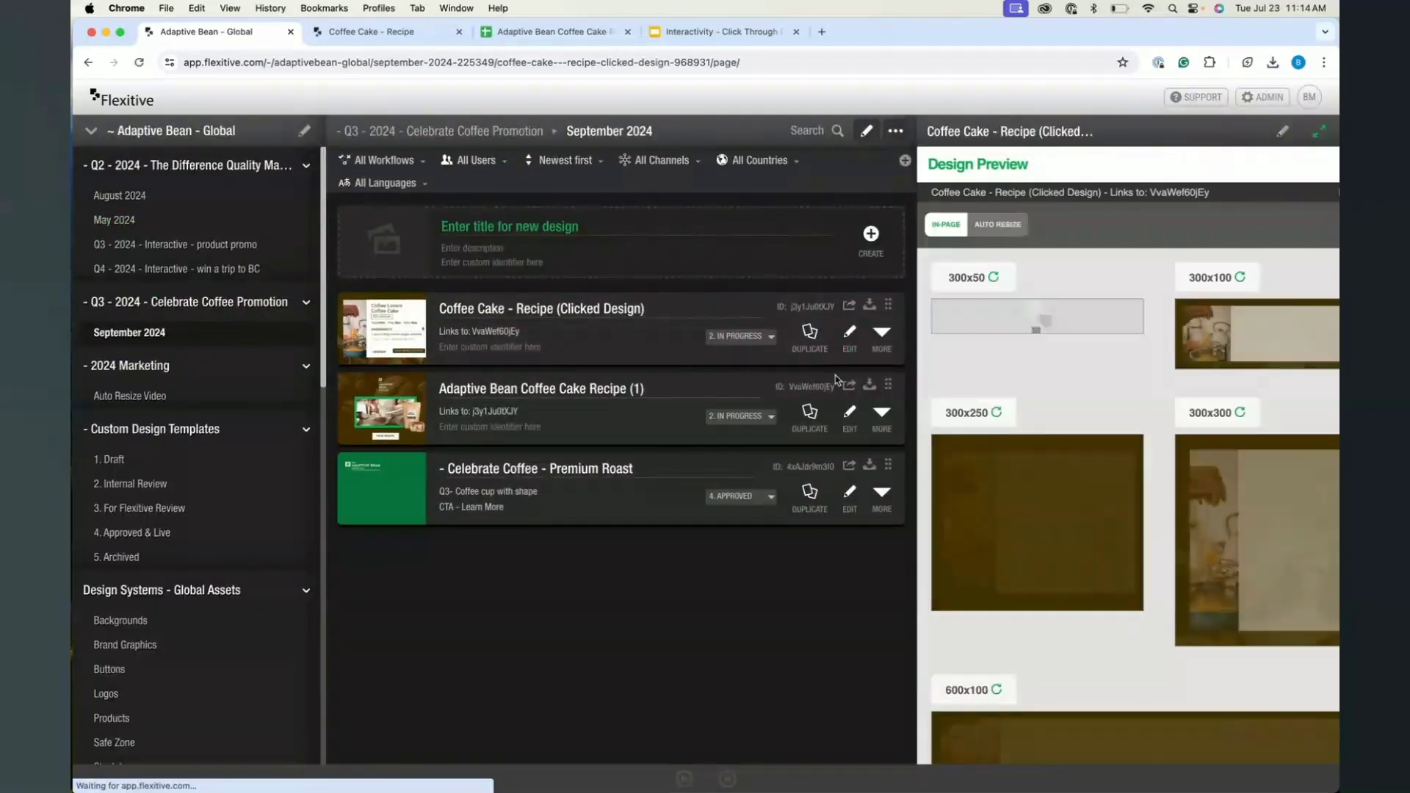
Step: Preview Adaptive Bean Coffee Cake Recipe (1) and test the VIEW RECIPE link in its 300x250 size
click(848, 386)
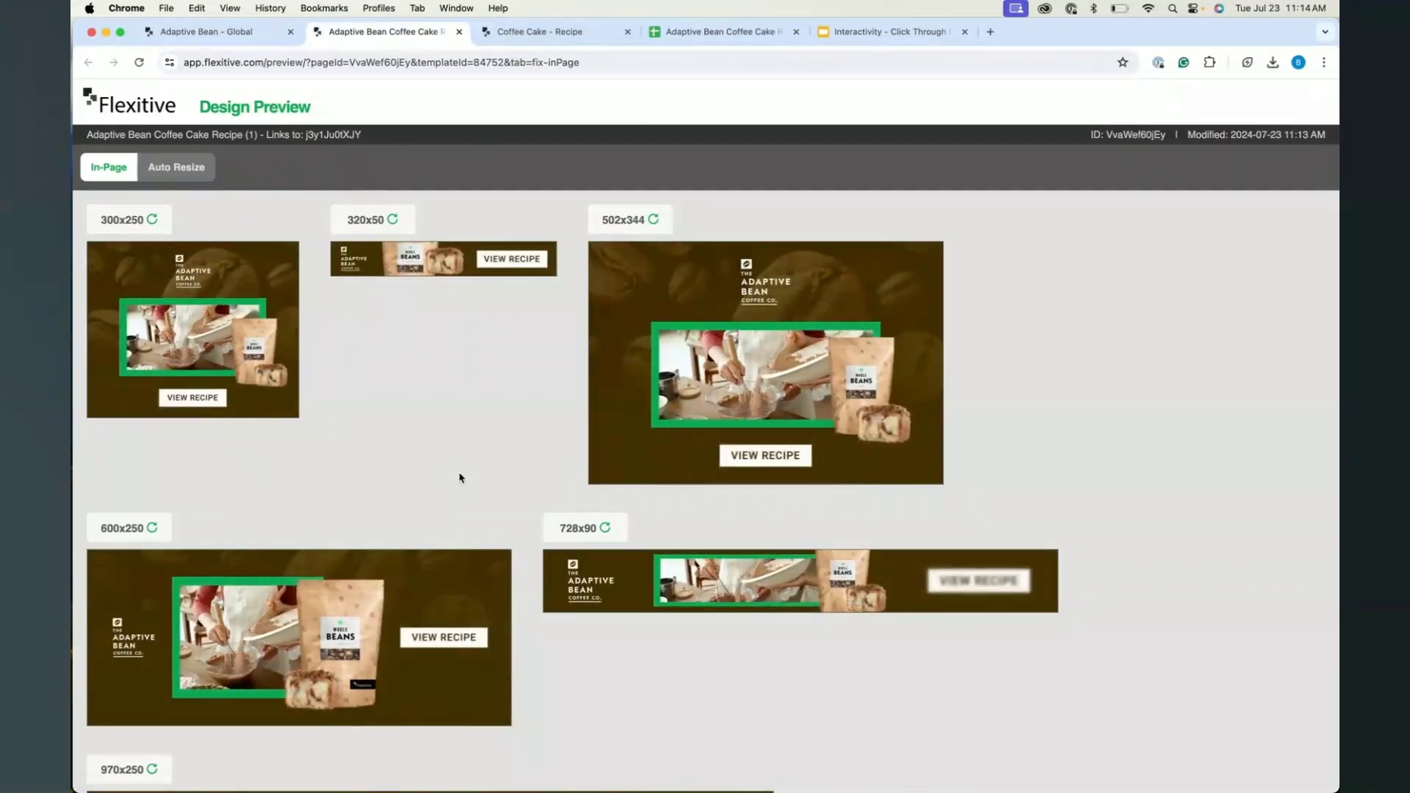
click(207, 398)
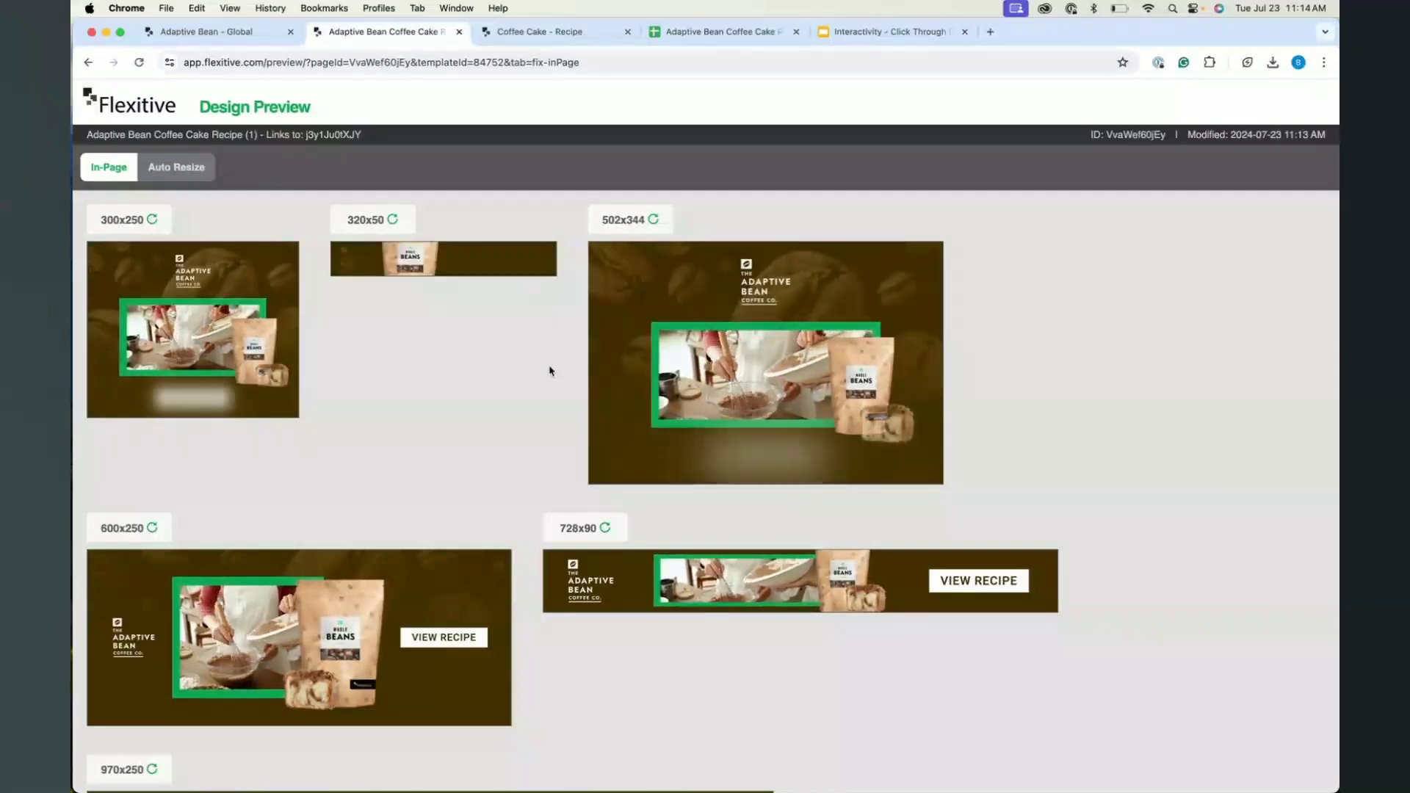
click(277, 28)
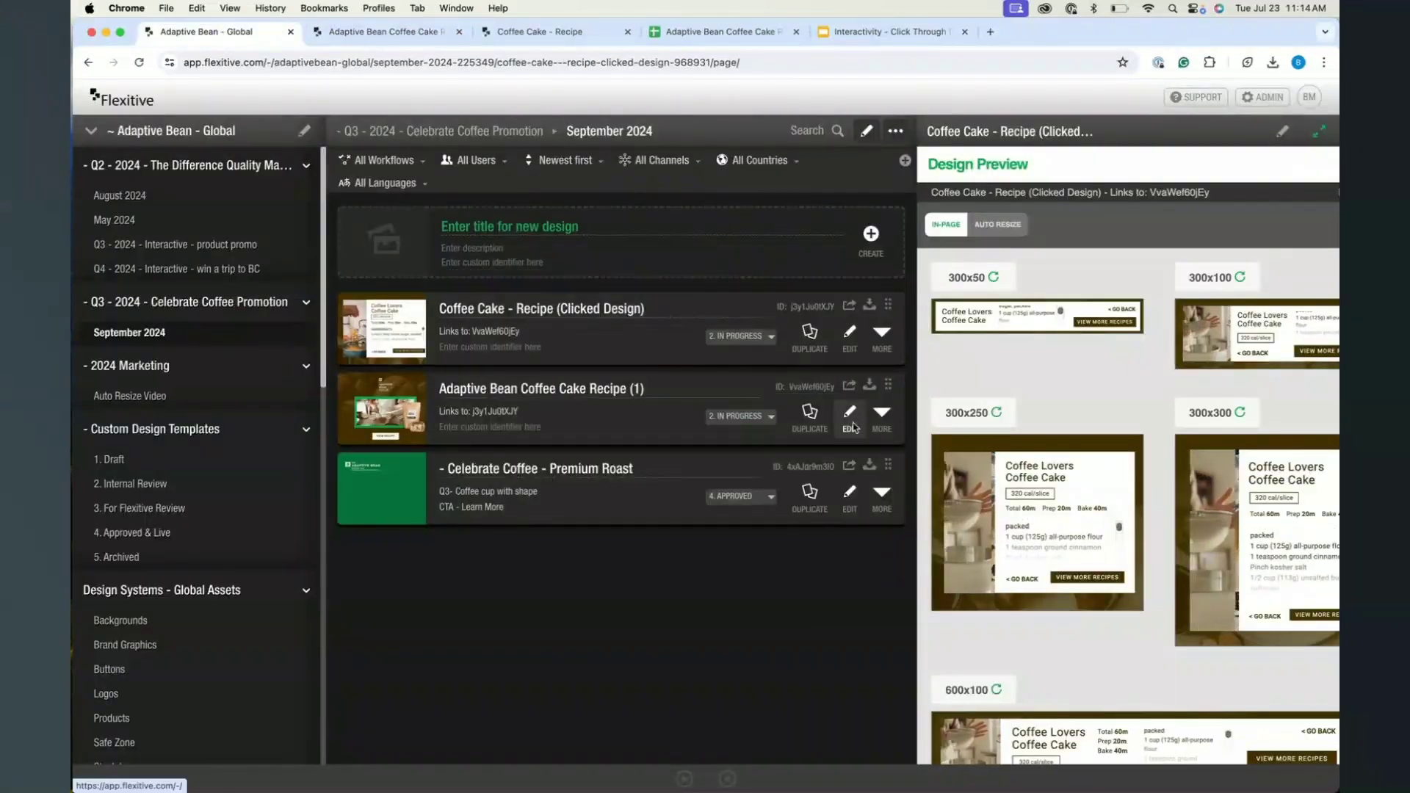
Step: Open Adaptive Bean Coffee Cake Recipe (1) for editing and publish the design
click(851, 417)
click(850, 271)
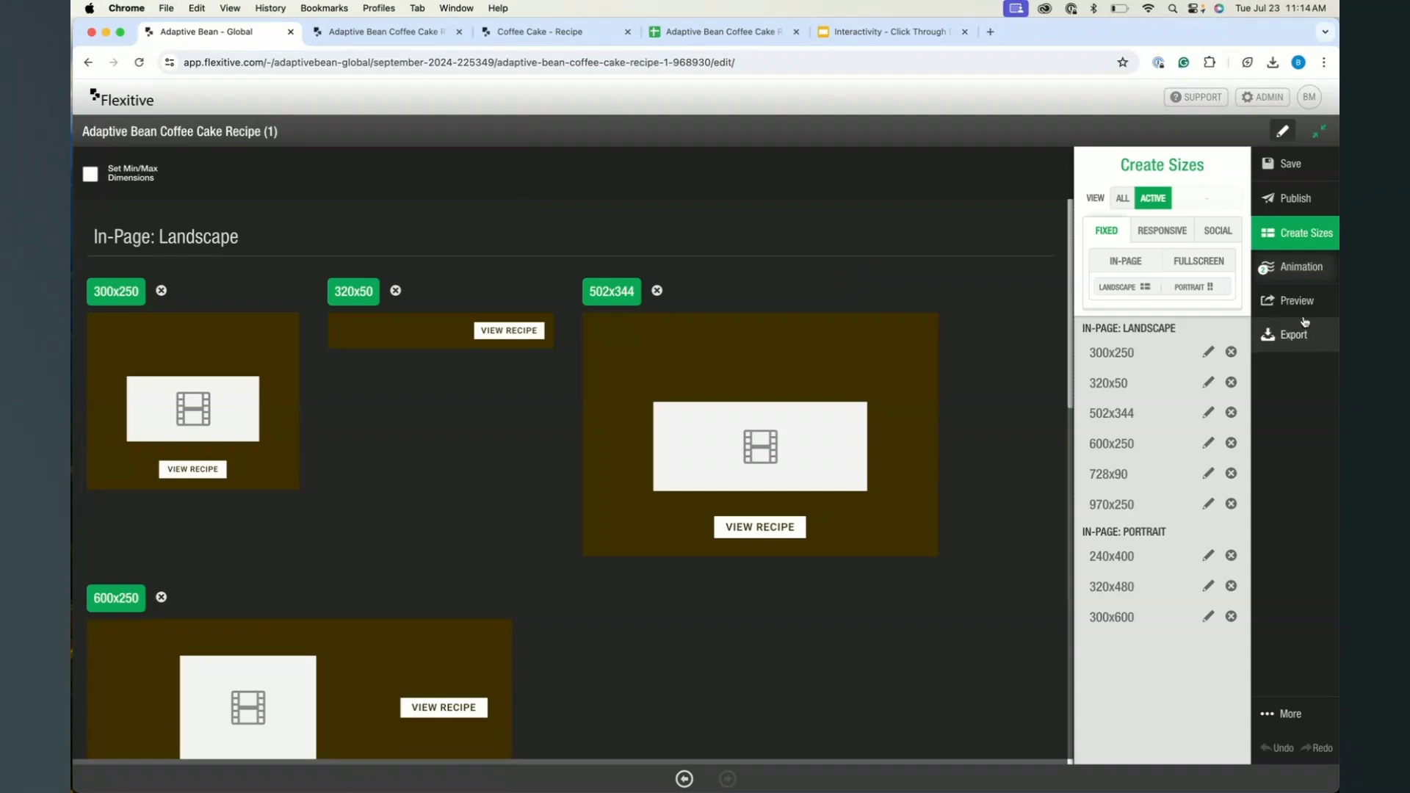
click(1294, 198)
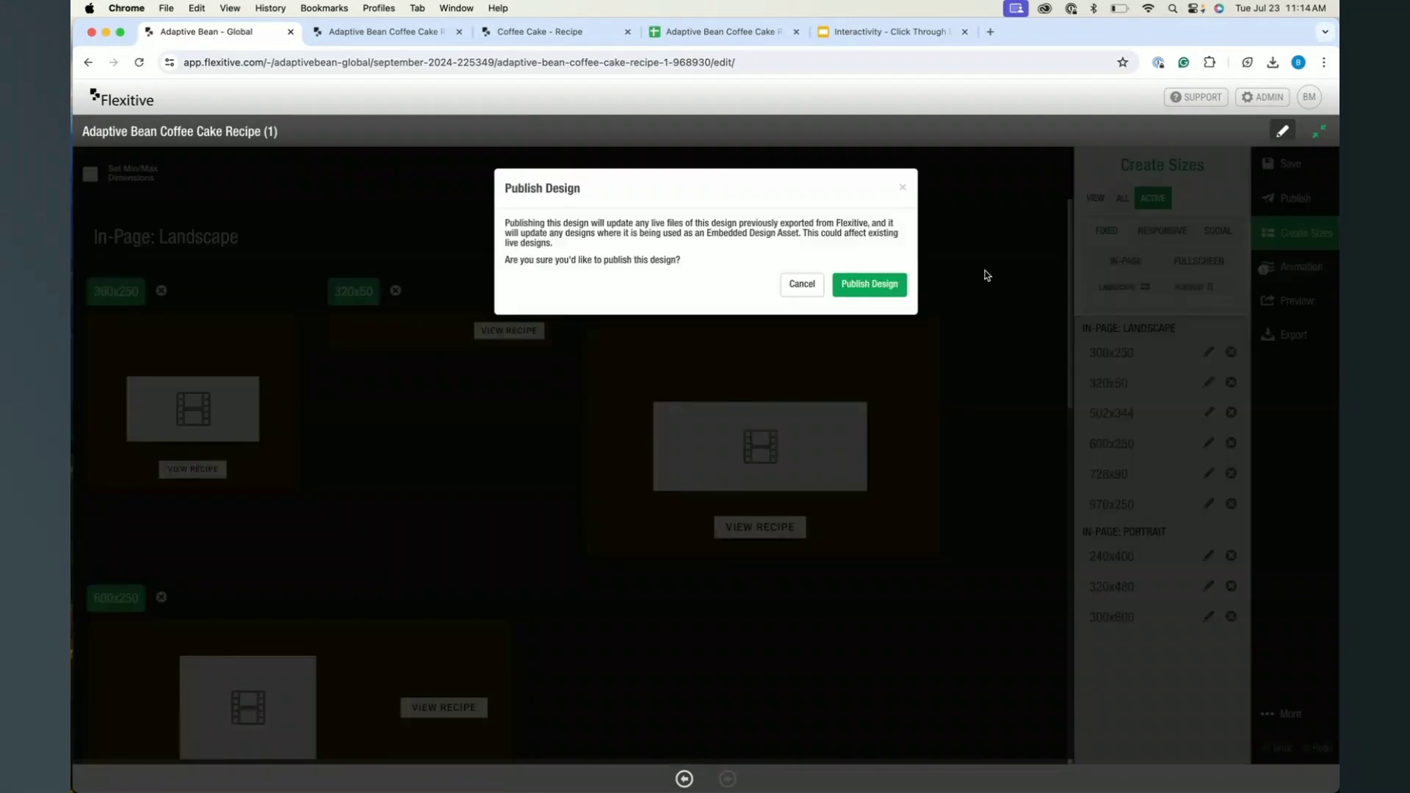
click(900, 287)
Step: Configure the fixed HTML5 export as a CMS live file for Custom Site
click(1291, 333)
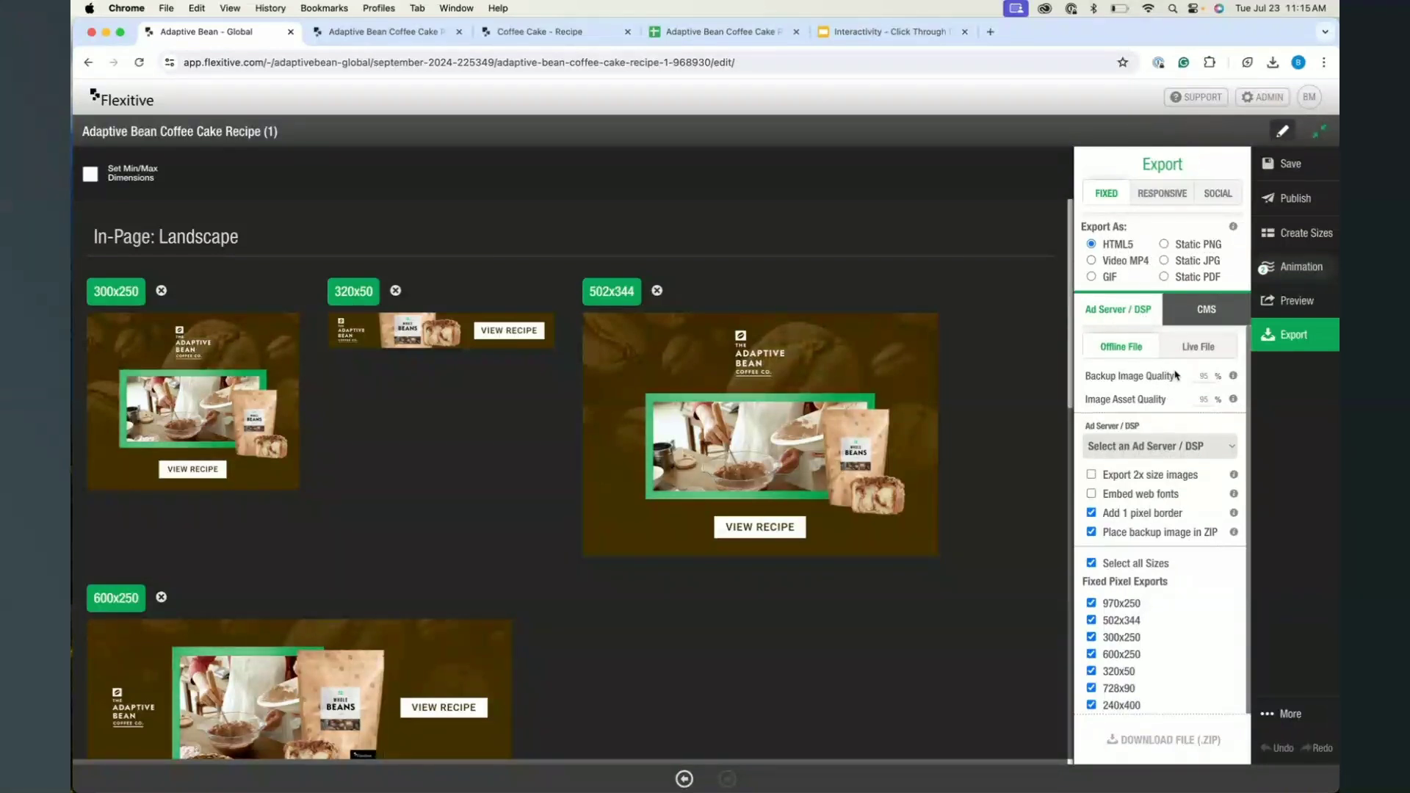
click(1166, 347)
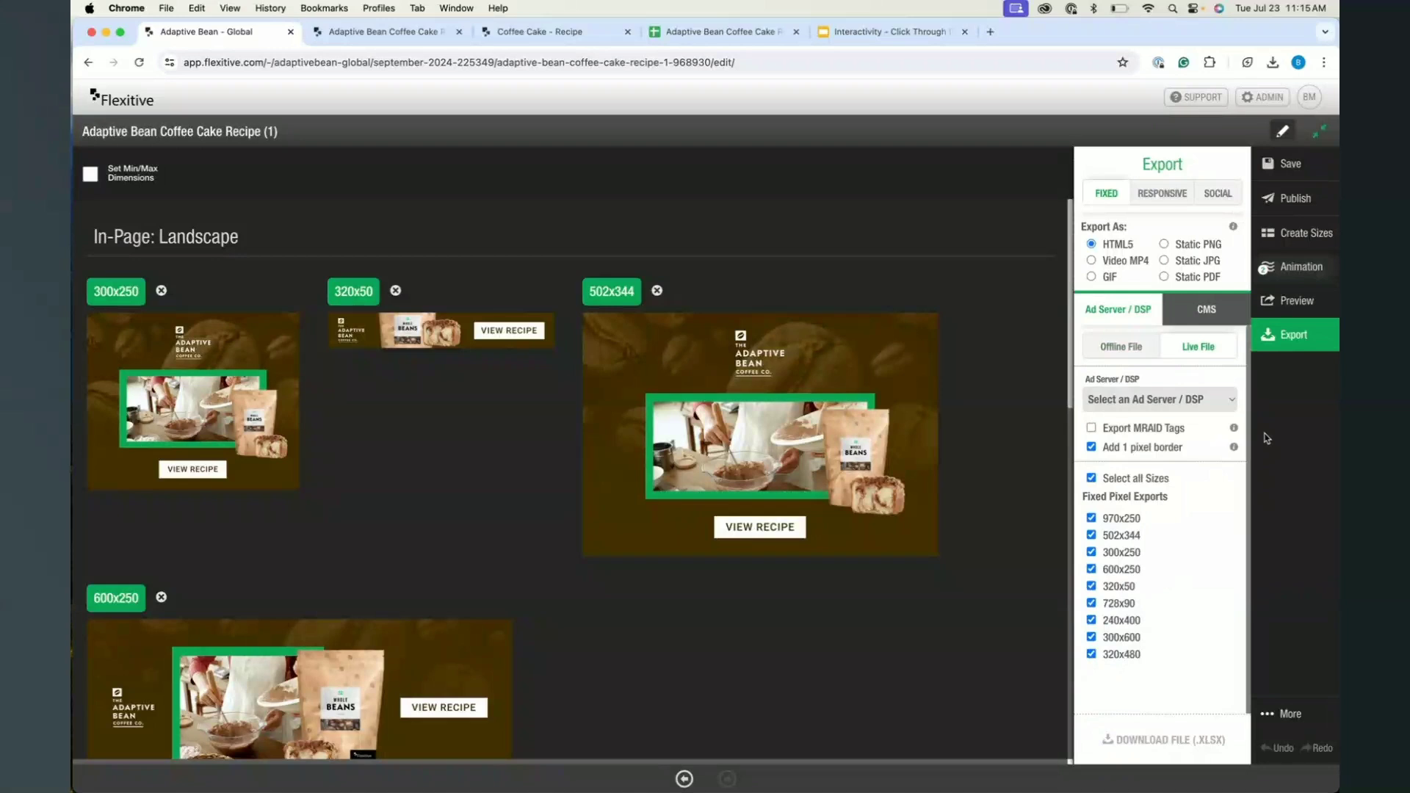
scroll(1233, 419, down, 1)
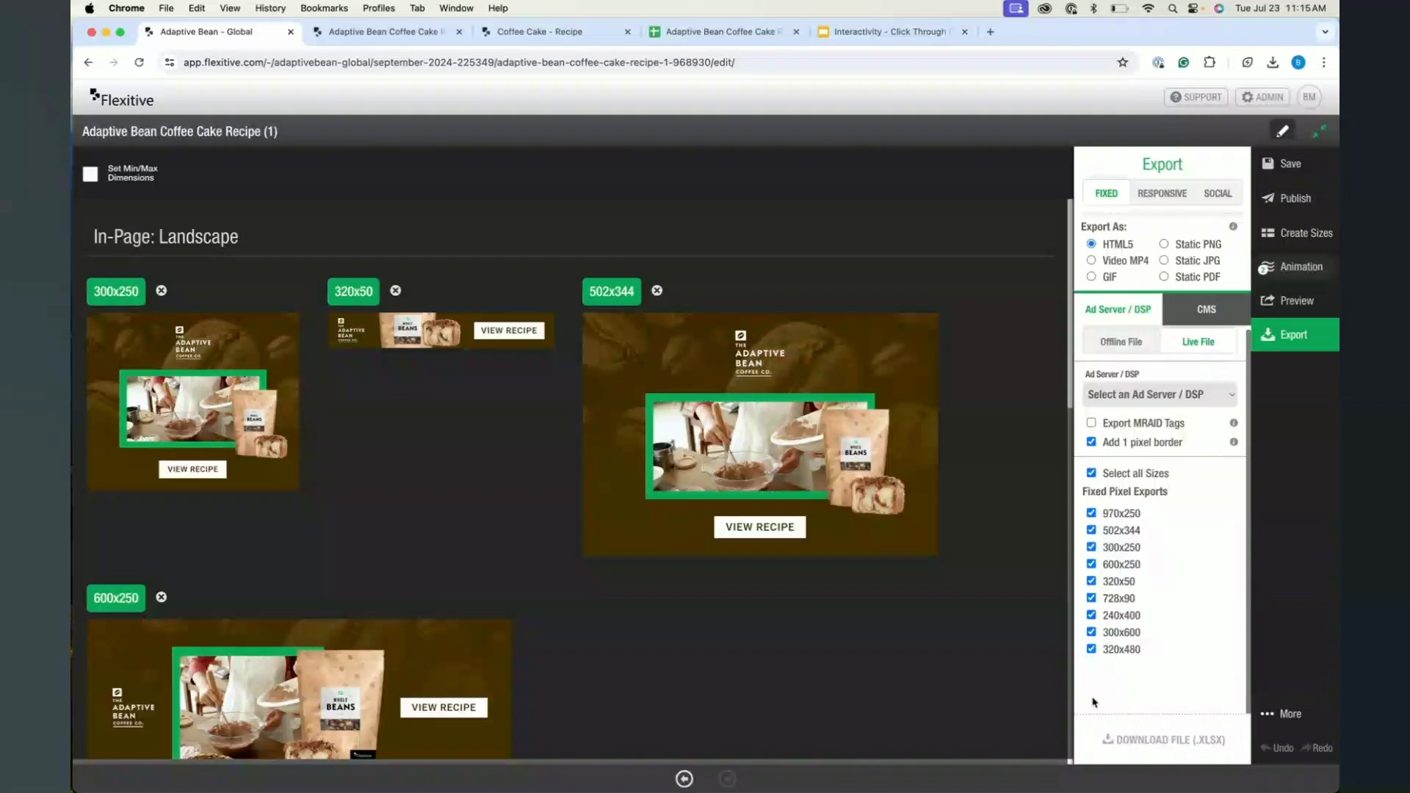
click(1191, 317)
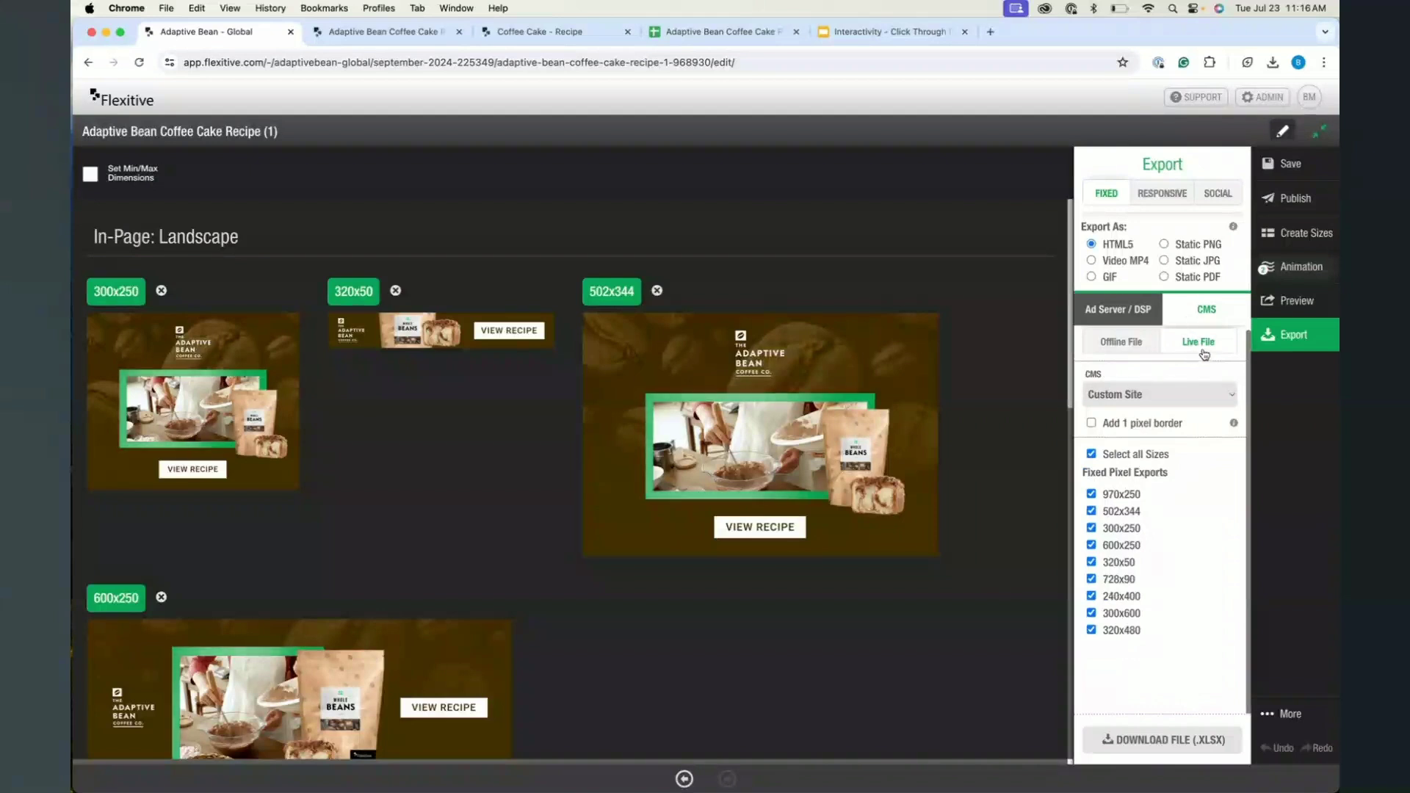
click(1183, 397)
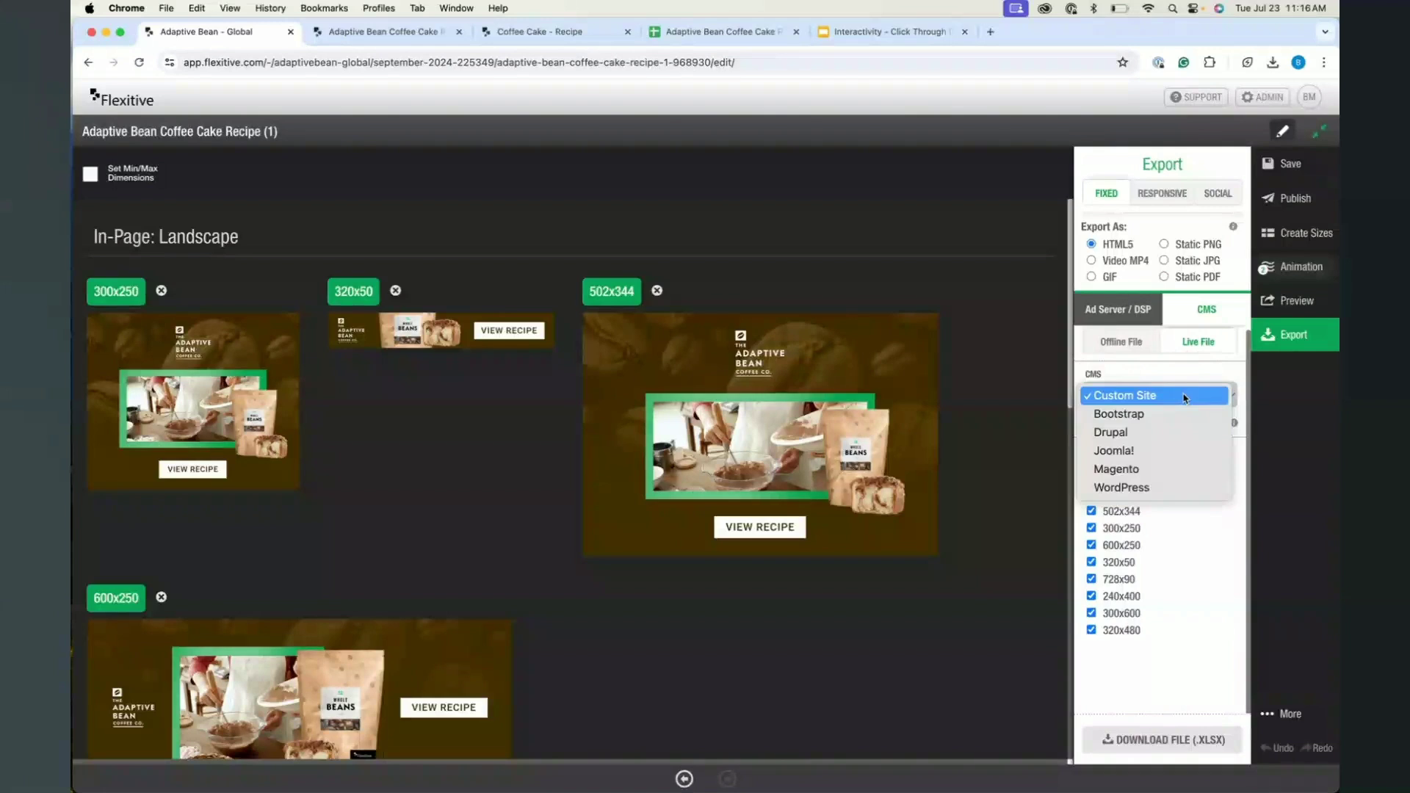
click(1184, 397)
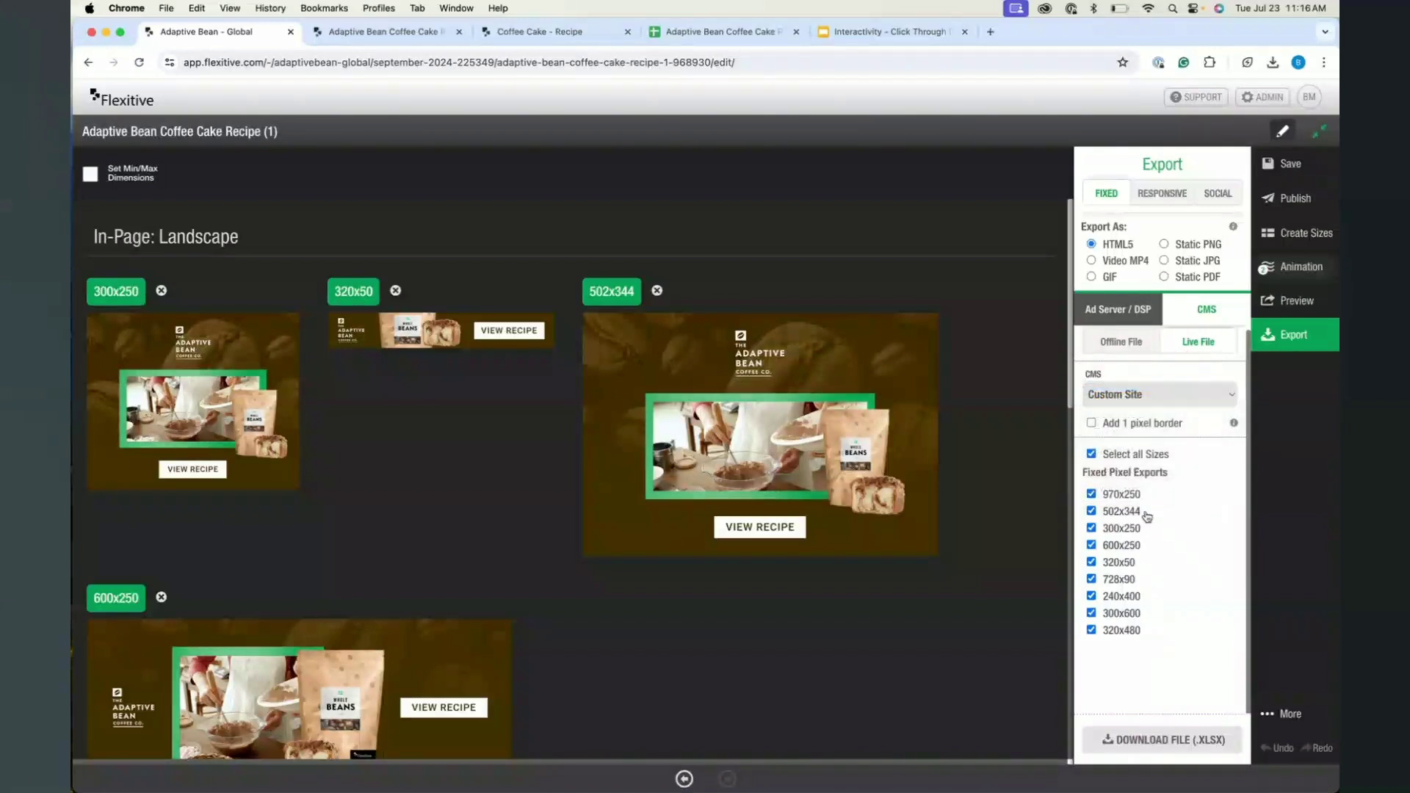
scroll(1168, 584, up, 1)
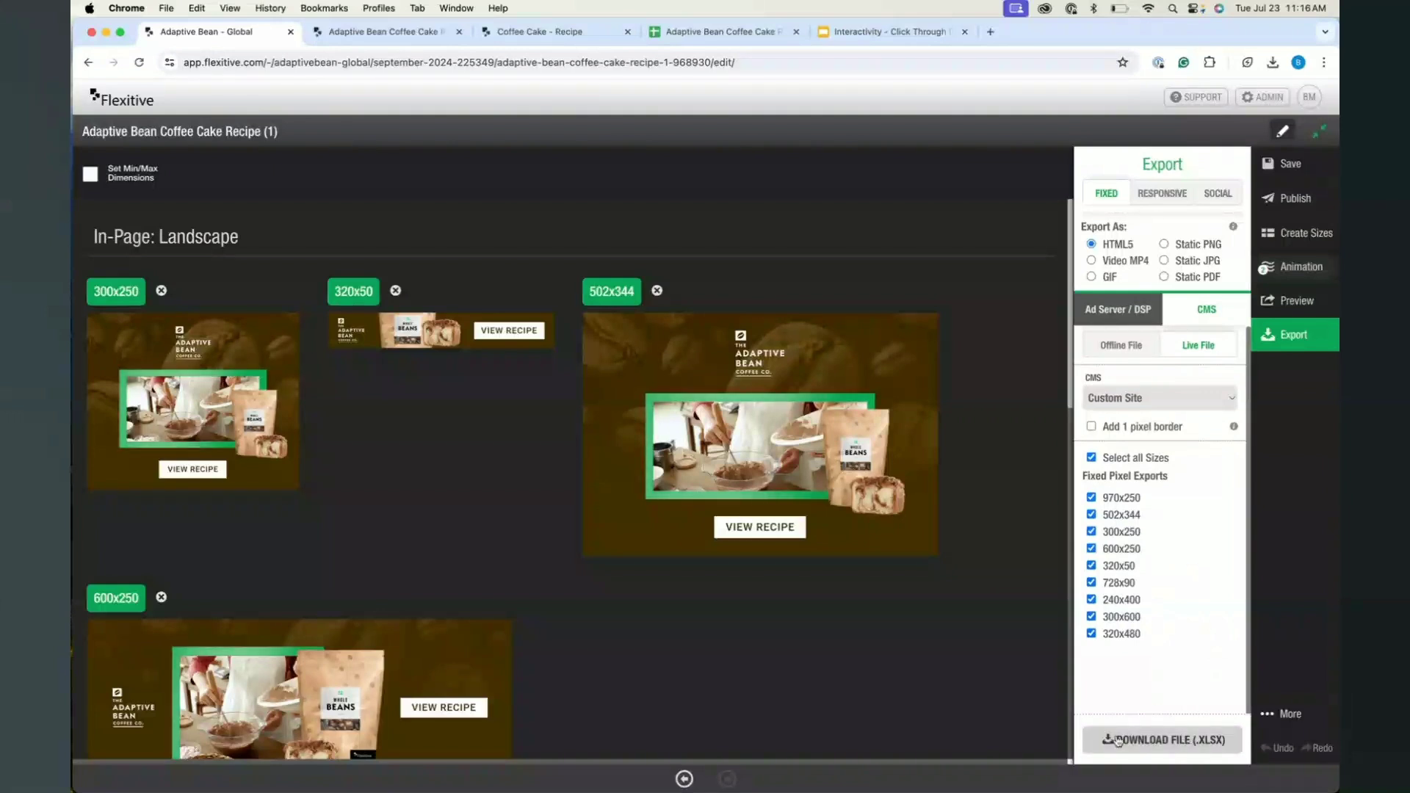
Step: Examine the iframe codes for each size in the exported Google Sheets spreadsheet, and return to the Flexitive design
click(761, 33)
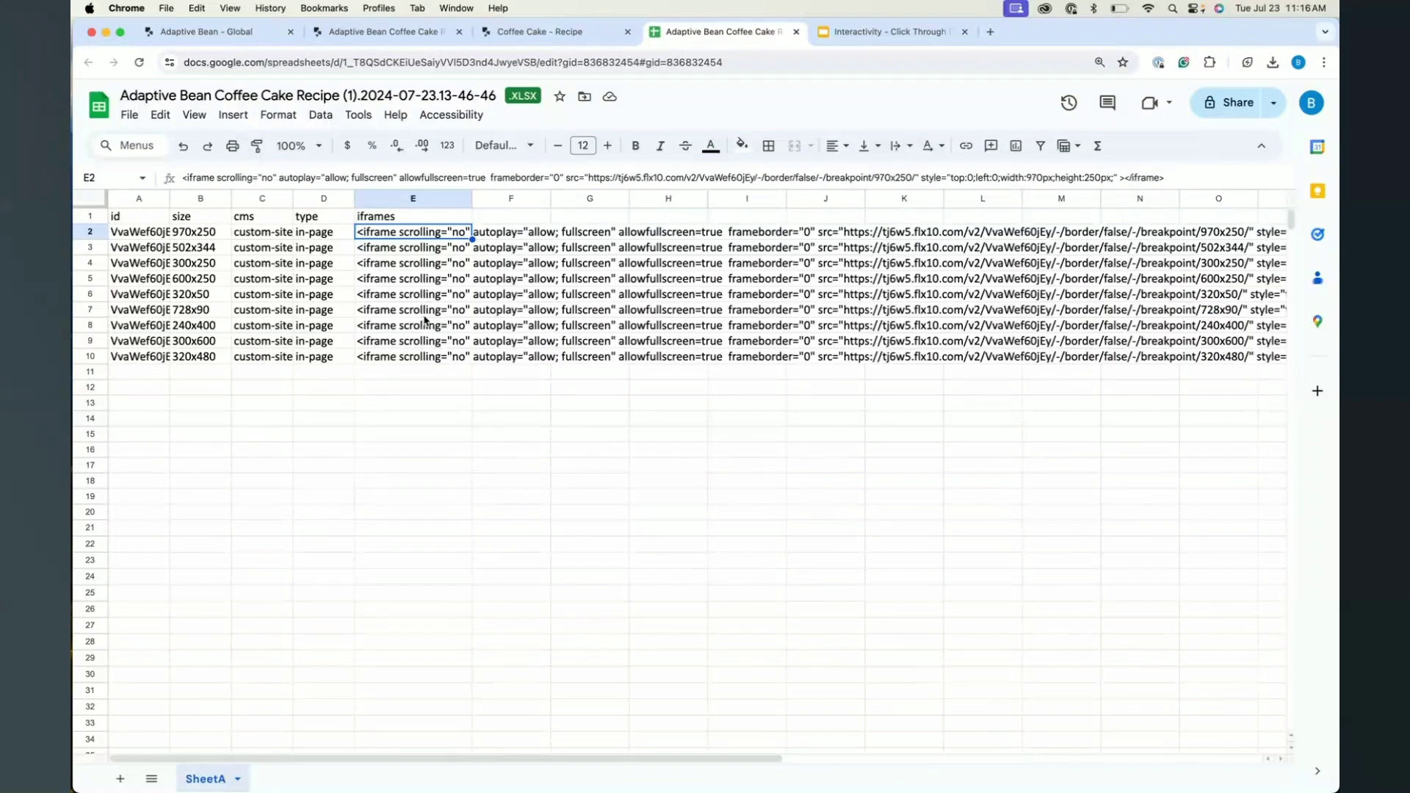
scroll(422, 334, right, 1)
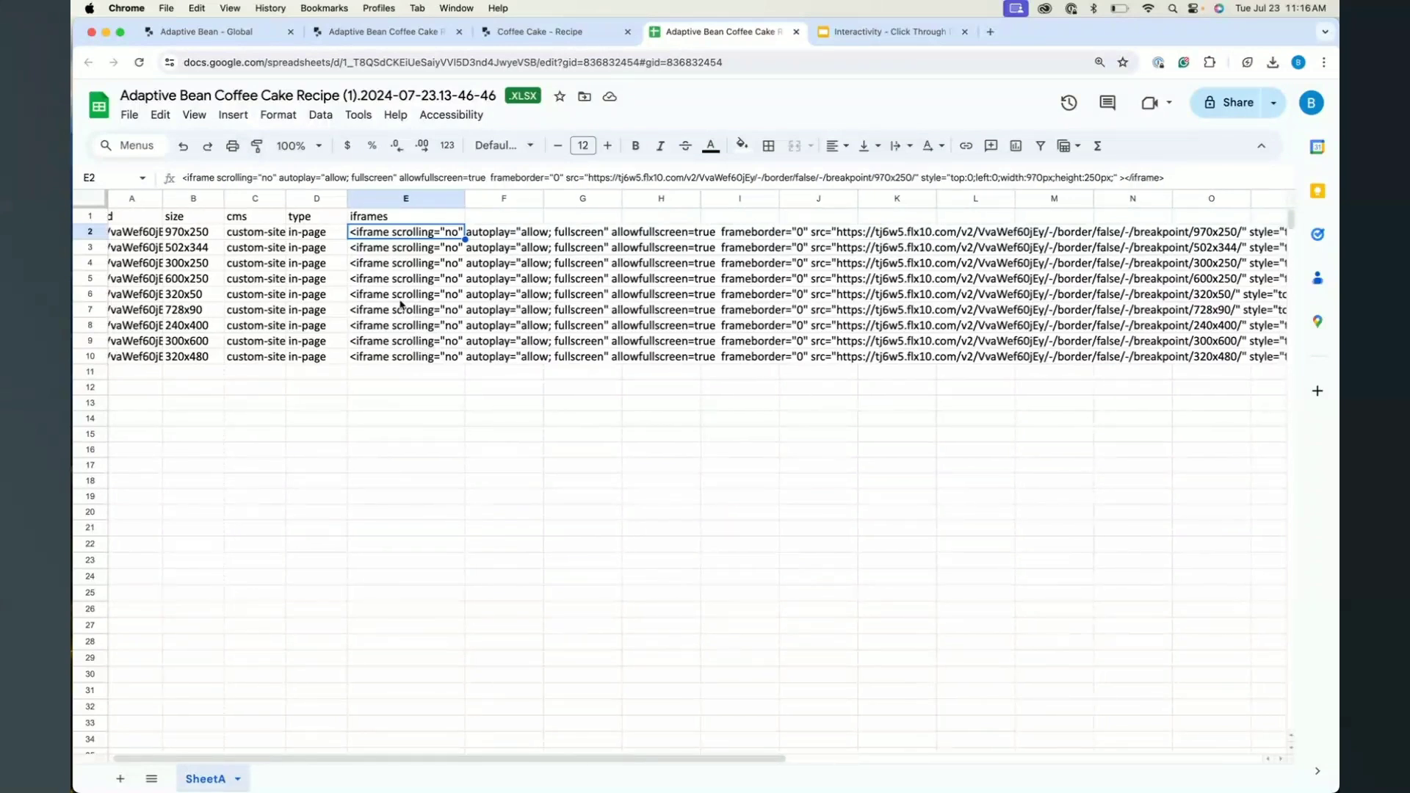
scroll(400, 303, right, 1)
click(213, 31)
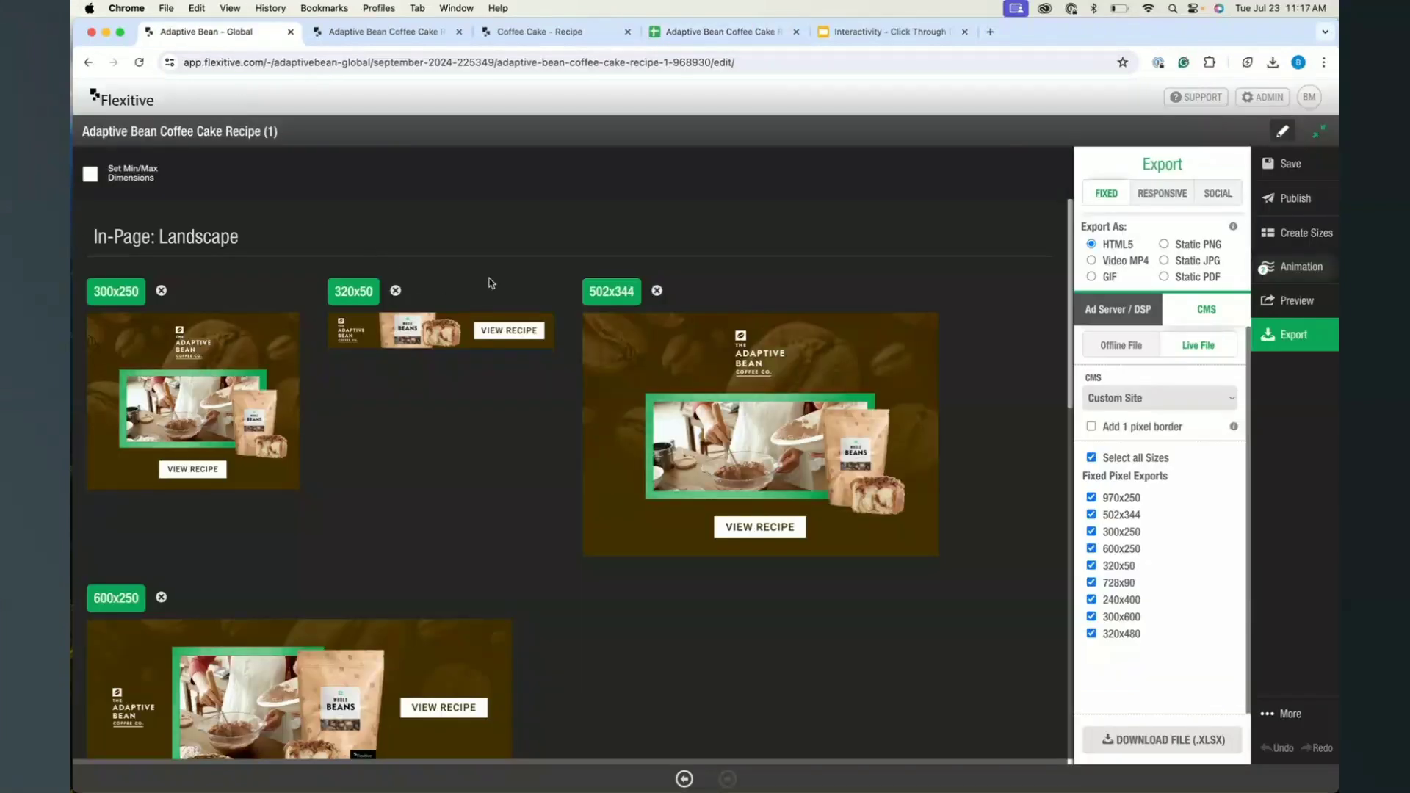